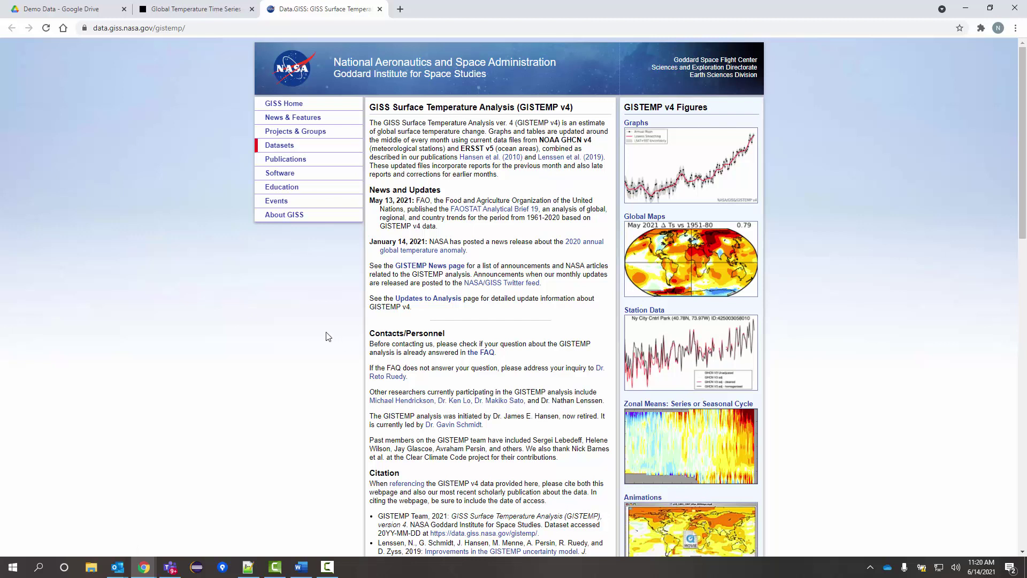
Step: View the Global Temperature Time Series page, then open the Starter - Global Mean Temperature spreadsheet from the Demo Data folder in Google Drive
{"action": "left_click", "coordinate": [195, 10]}
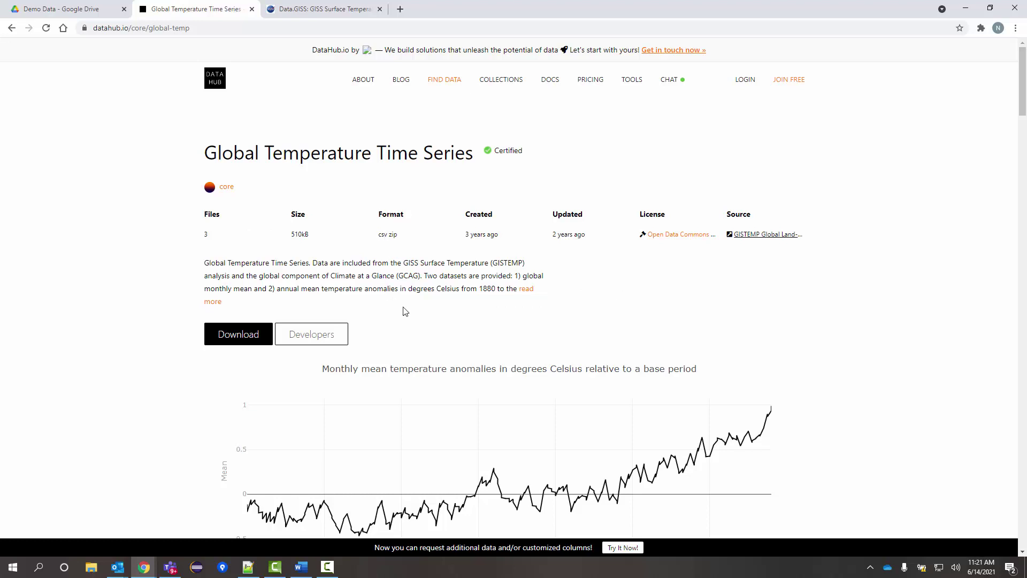
{"action": "left_click", "coordinate": [59, 9]}
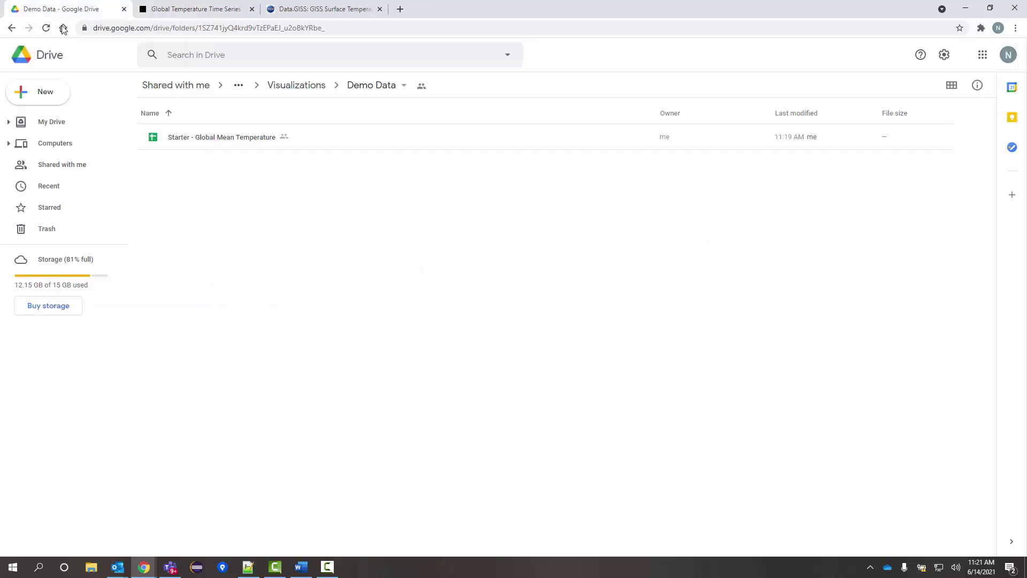
{"action": "double_click", "coordinate": [233, 137]}
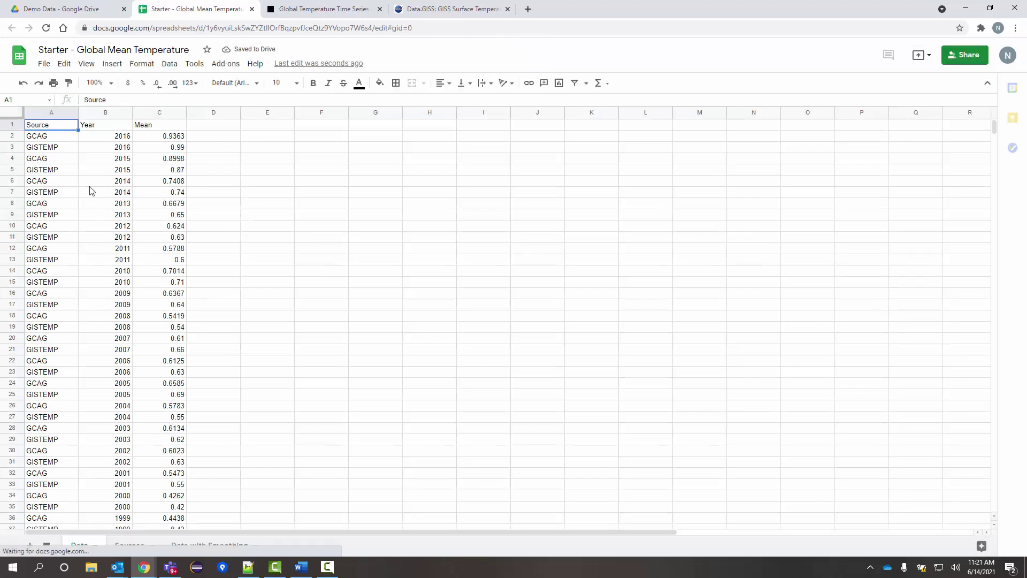
Step: Examine the Source, Year and Mean column headers and the first GCAG and GISTEMP entries on the Data sheet
{"action": "left_click", "coordinate": [56, 136]}
{"action": "left_click", "coordinate": [54, 128]}
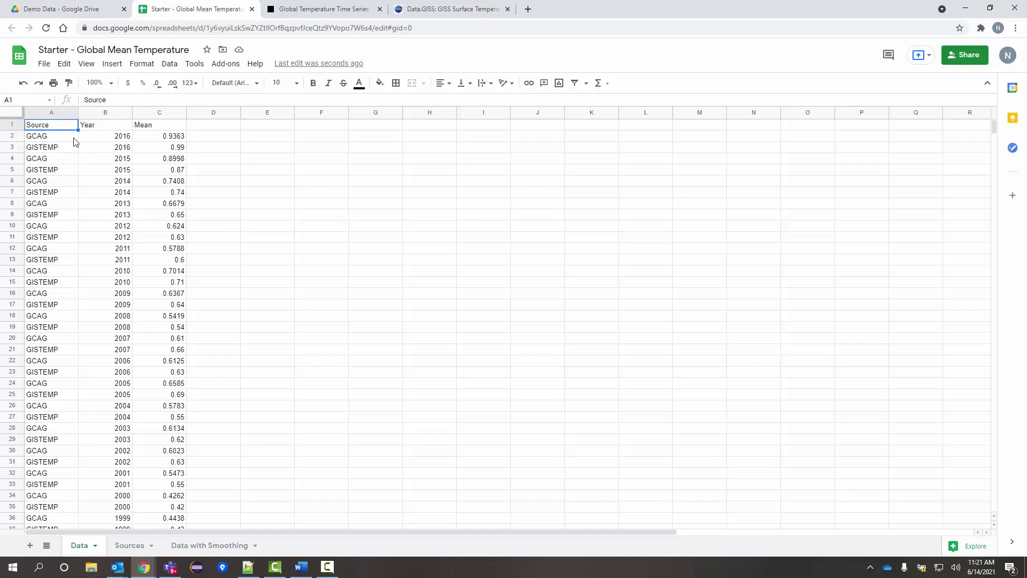
{"action": "left_click", "coordinate": [107, 127]}
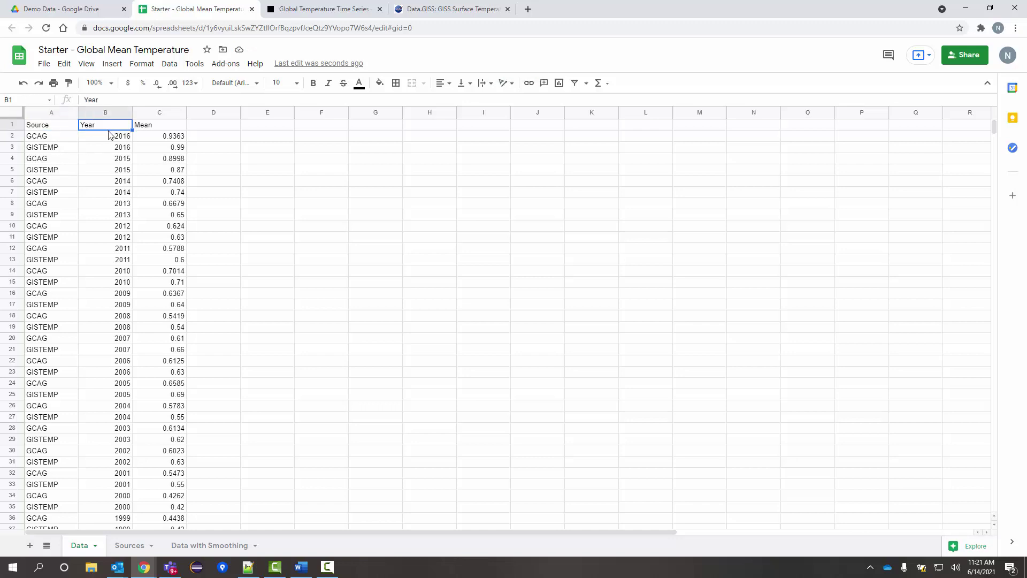
{"action": "left_click", "coordinate": [167, 127]}
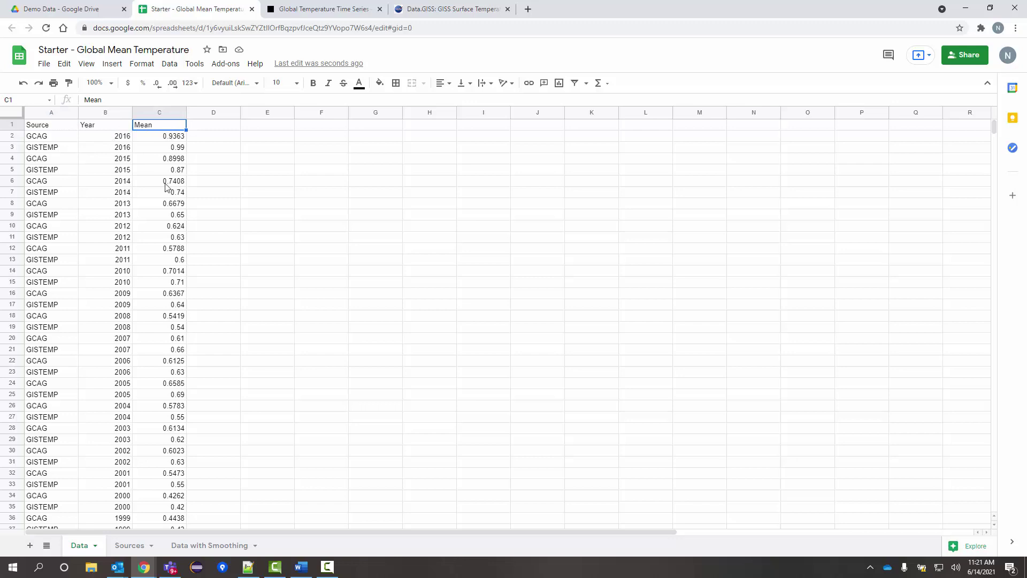
{"action": "left_click", "coordinate": [55, 141]}
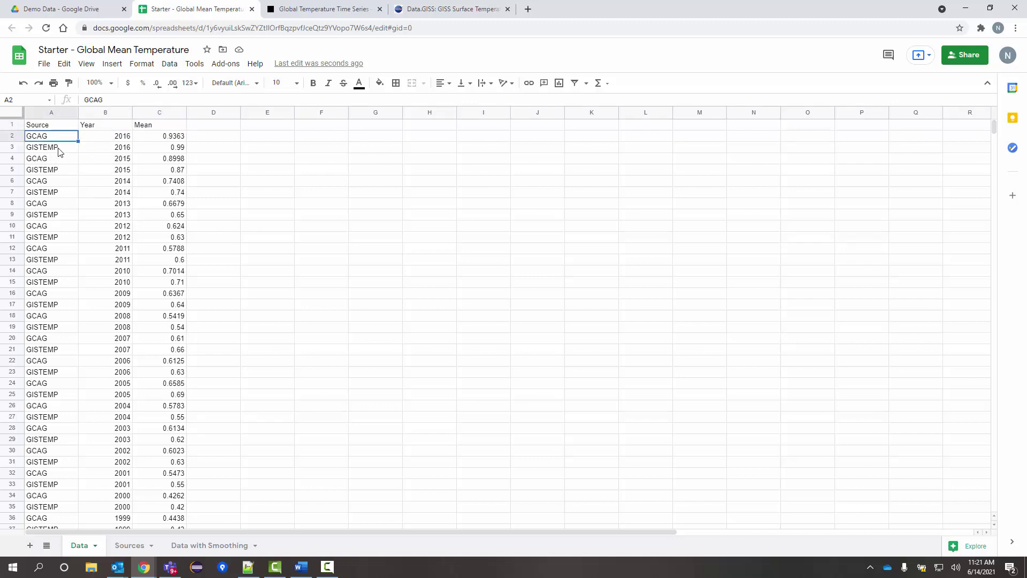
{"action": "left_click", "coordinate": [60, 152]}
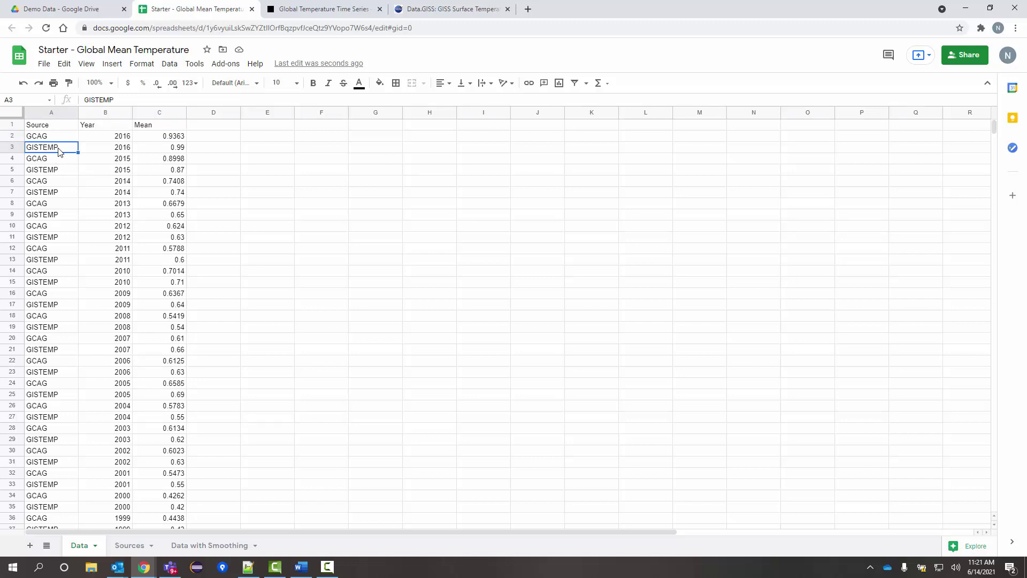
{"action": "left_click", "coordinate": [59, 139]}
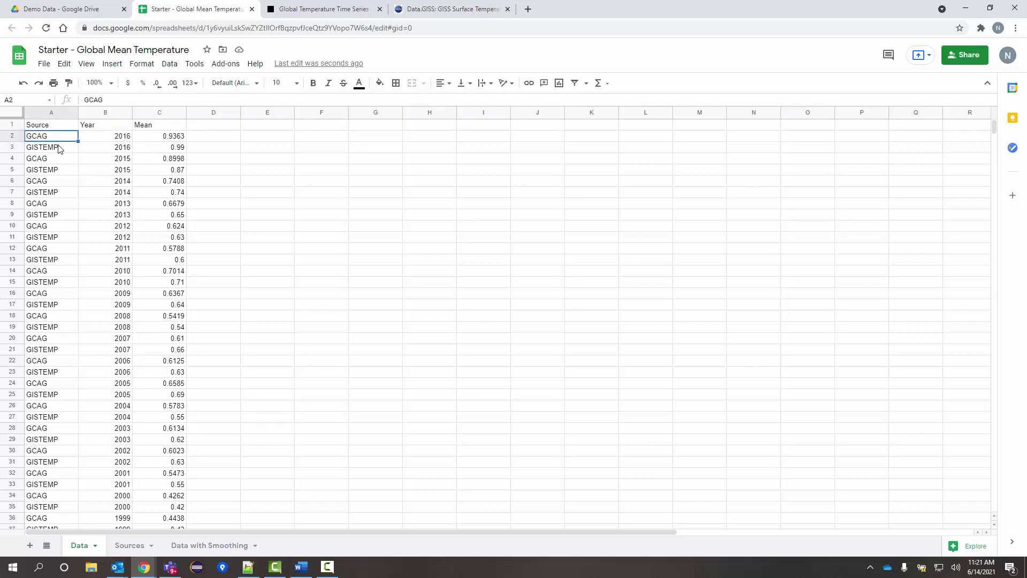
{"action": "left_click", "coordinate": [59, 148]}
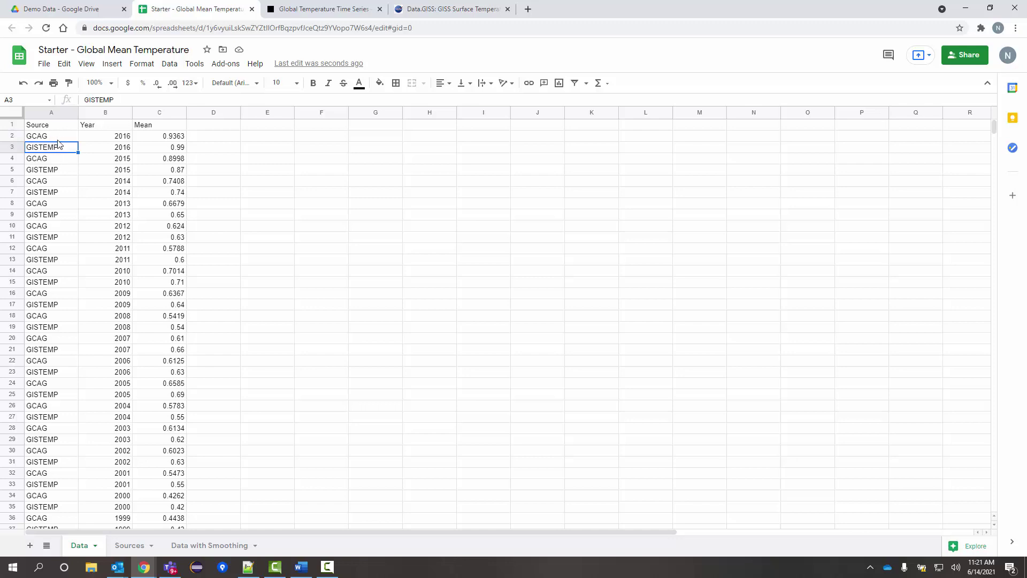
{"action": "left_click", "coordinate": [57, 140]}
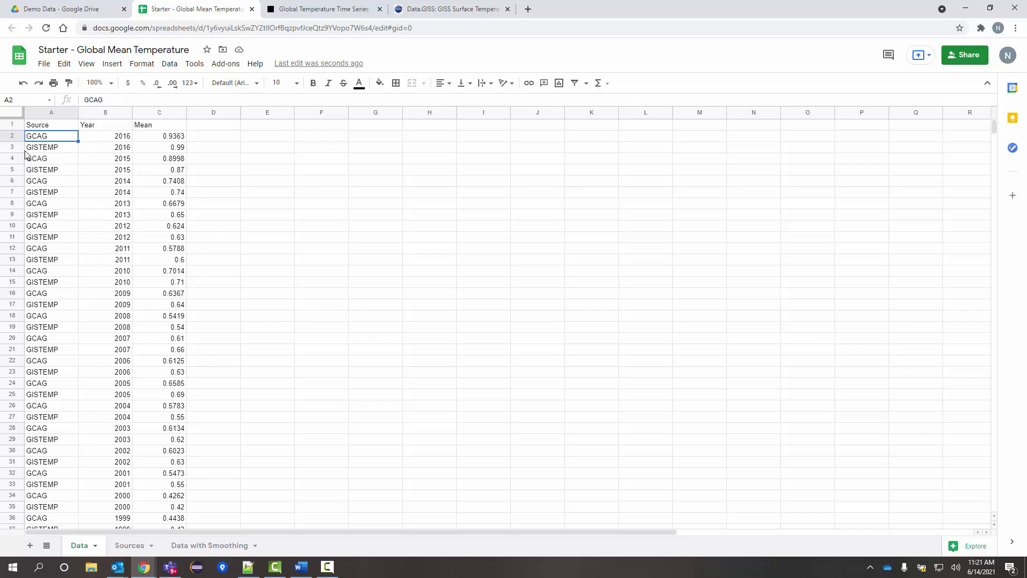
{"action": "left_click", "coordinate": [40, 149]}
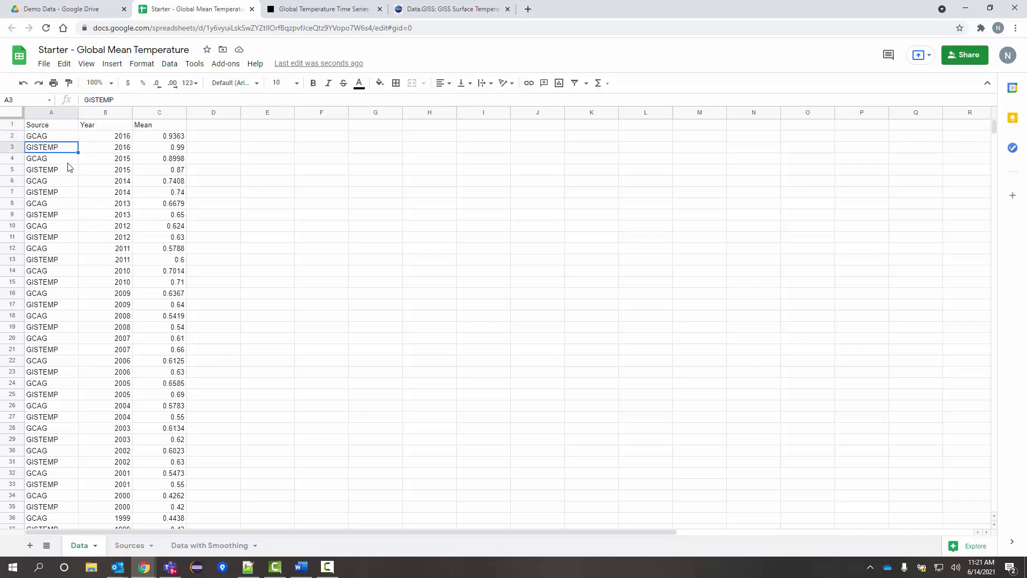
Step: Examine the 2016 entries in the Year column and the mean temperature values for the first few records
{"action": "left_click", "coordinate": [115, 151]}
{"action": "left_click", "coordinate": [125, 140]}
{"action": "left_click", "coordinate": [124, 152]}
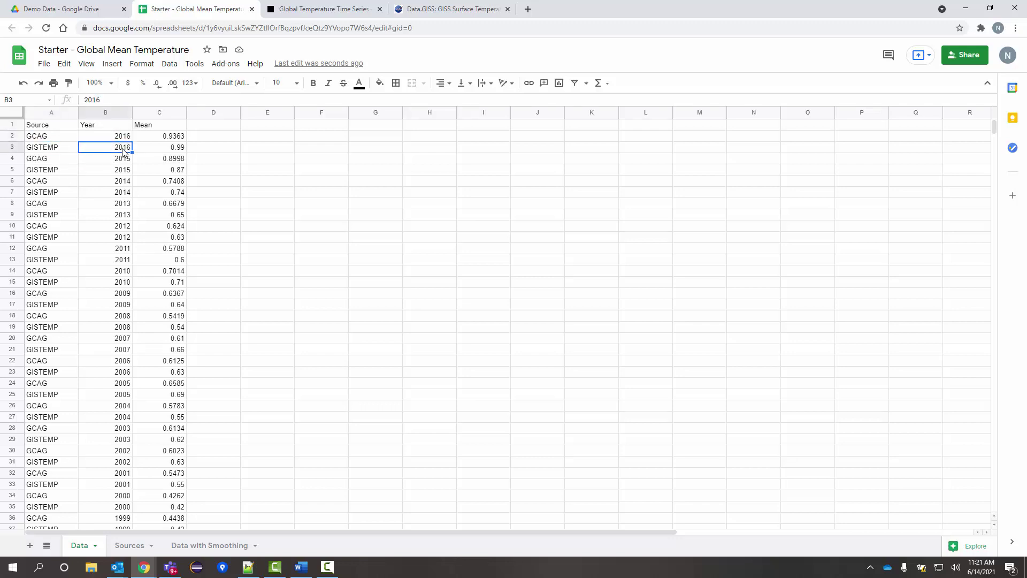
{"action": "scroll", "coordinate": [127, 283], "scroll_direction": "down", "scroll_amount": 10}
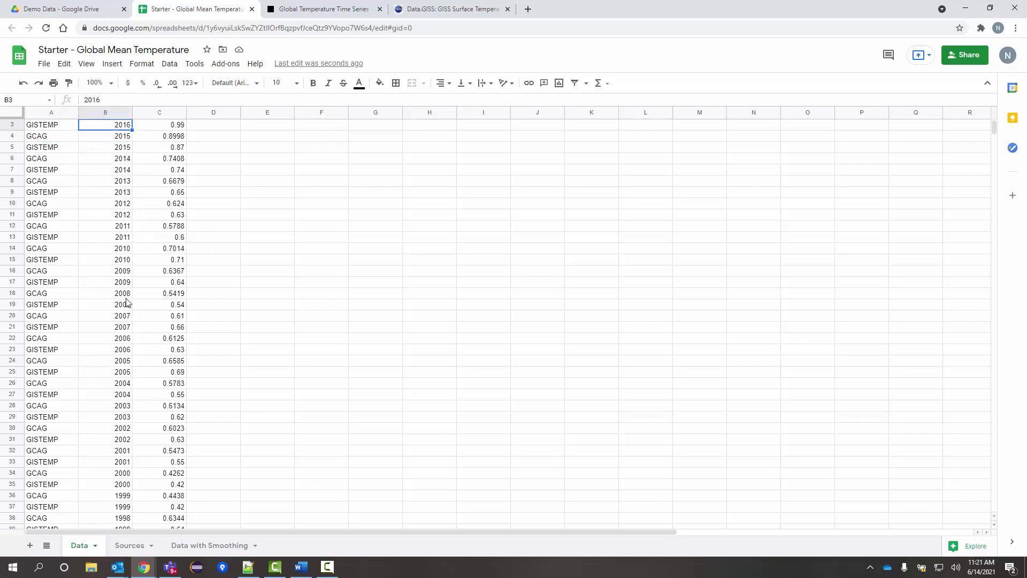
{"action": "scroll", "coordinate": [127, 302], "scroll_direction": "up", "scroll_amount": 10}
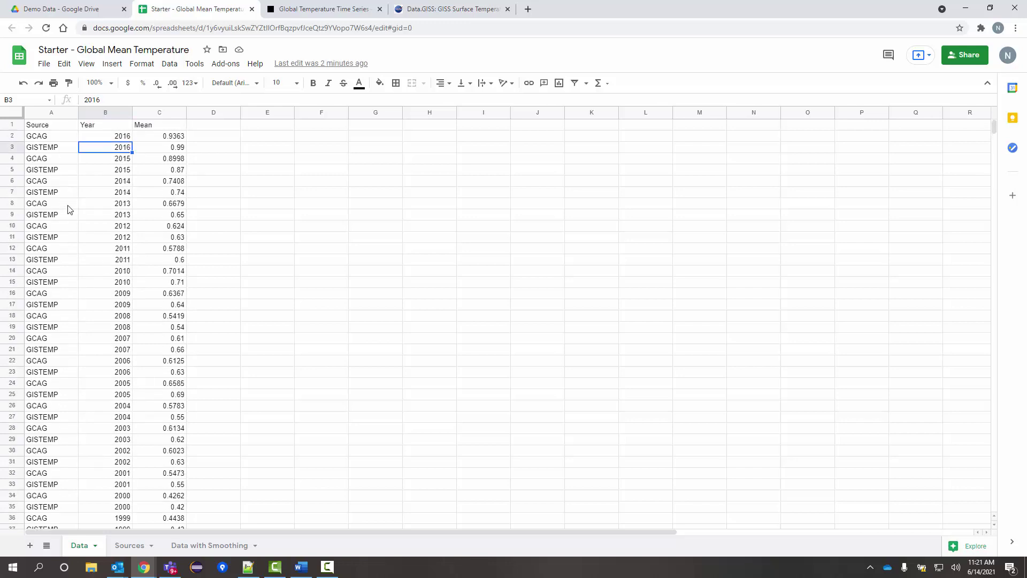
{"action": "left_click", "coordinate": [64, 151]}
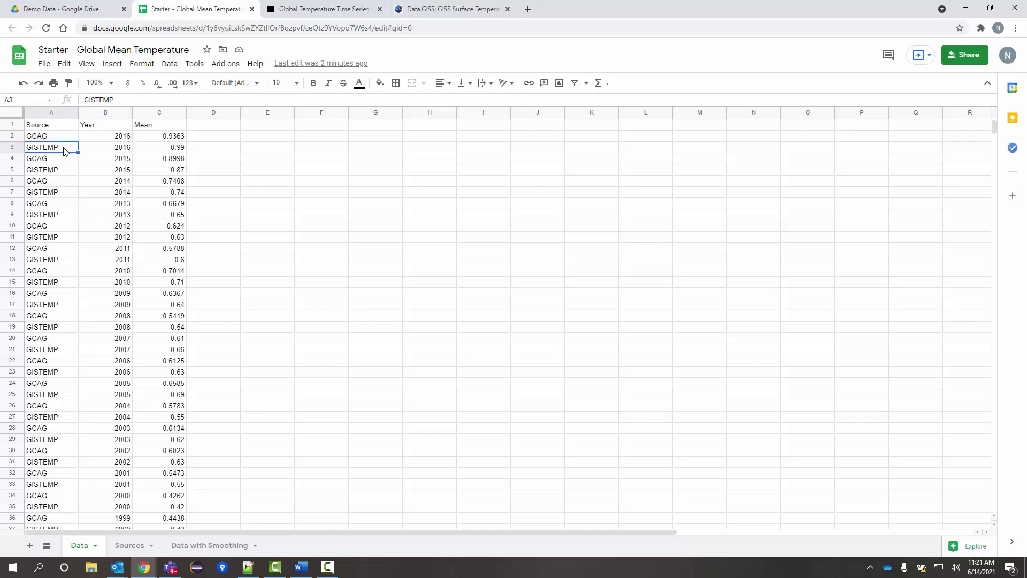
{"action": "left_click", "coordinate": [161, 154]}
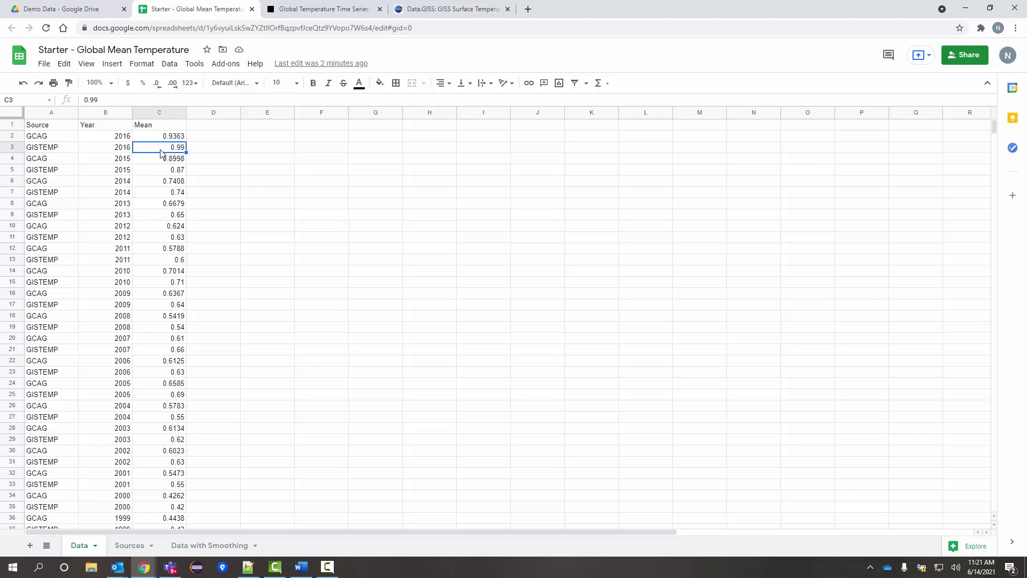
{"action": "left_click", "coordinate": [156, 163]}
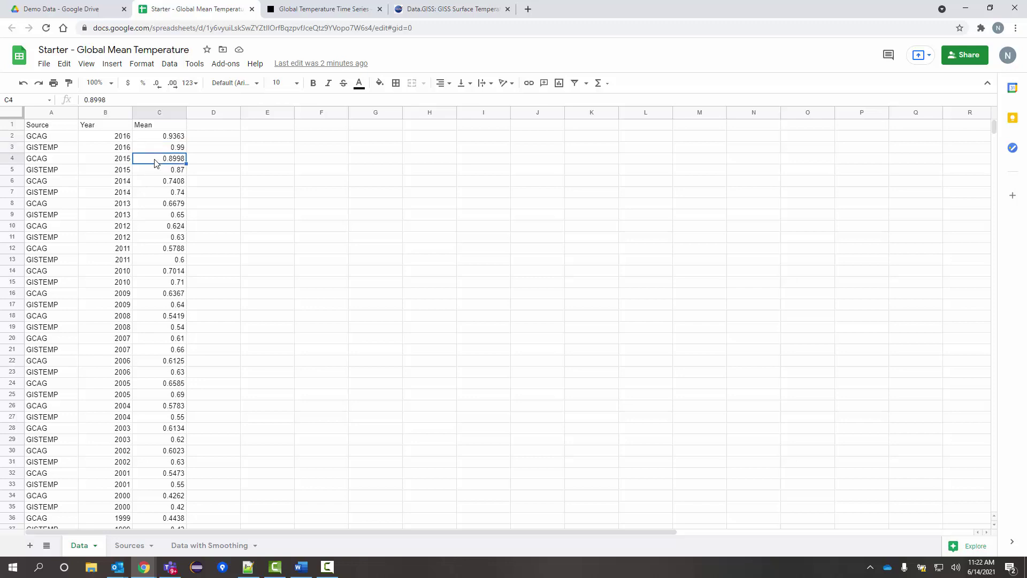
Step: Compare the first GCAG and GISTEMP entries in the Source column
{"action": "left_click", "coordinate": [68, 150]}
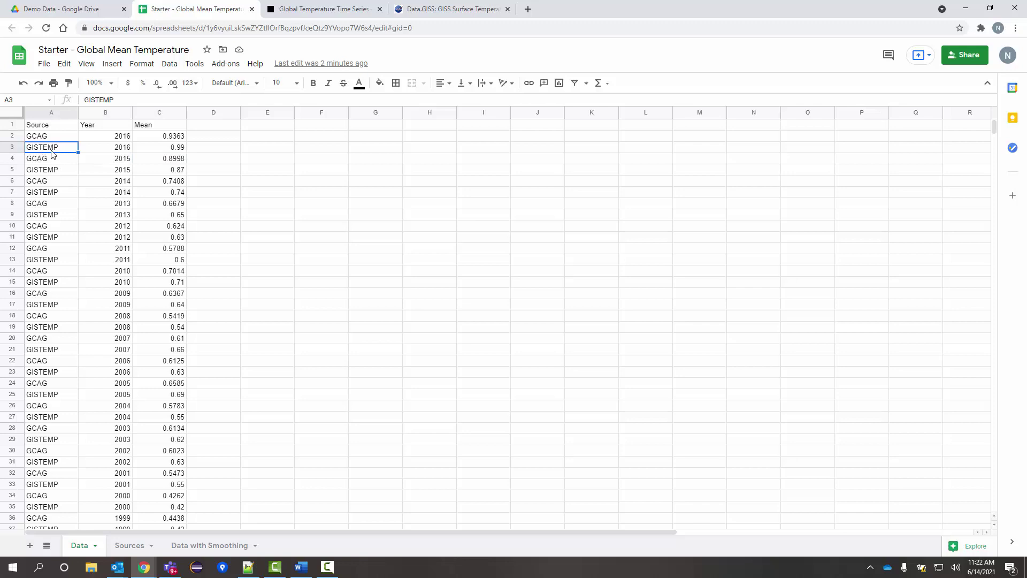
{"action": "left_click", "coordinate": [51, 138]}
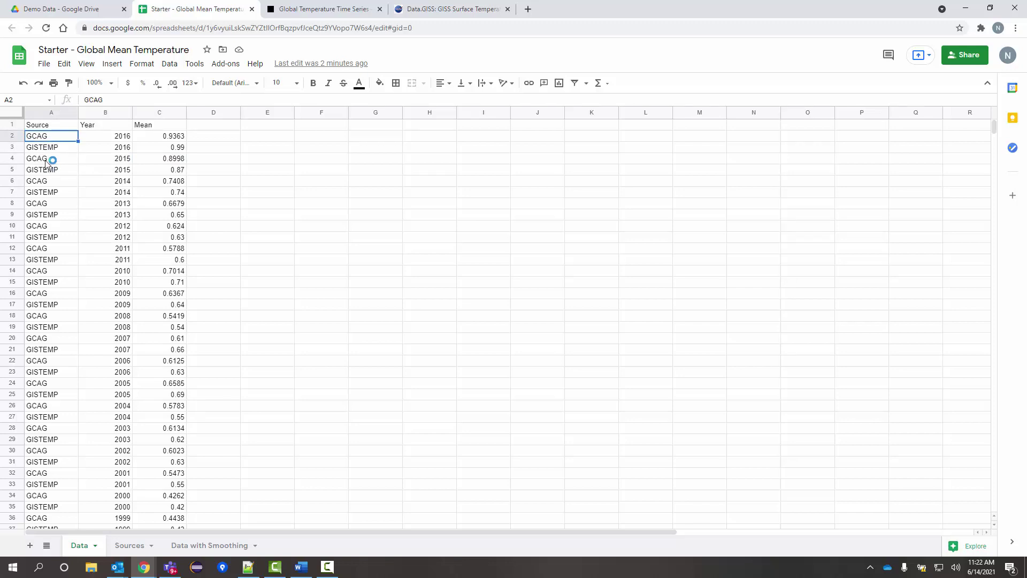
{"action": "left_click", "coordinate": [57, 150]}
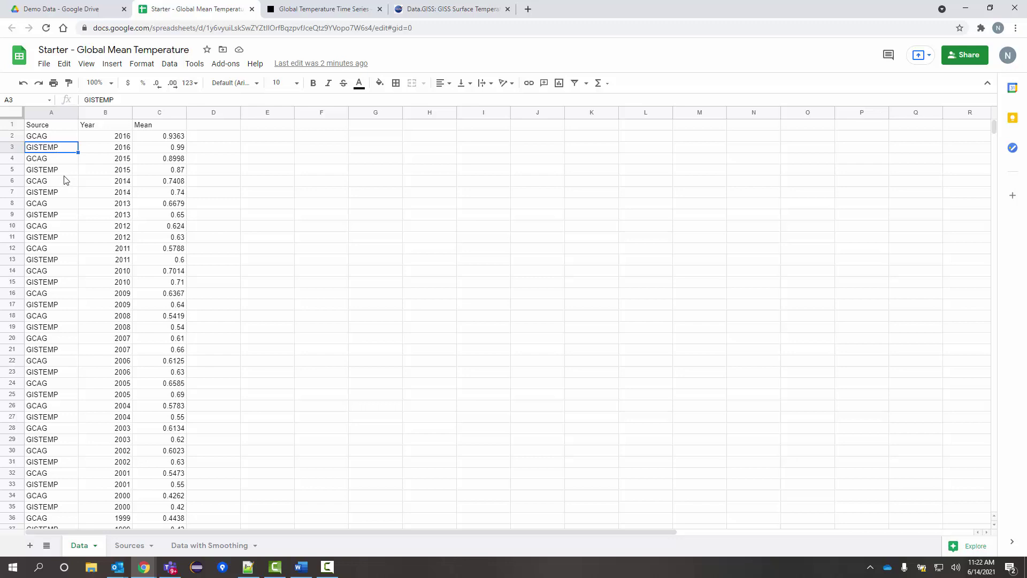
{"action": "left_click", "coordinate": [48, 138]}
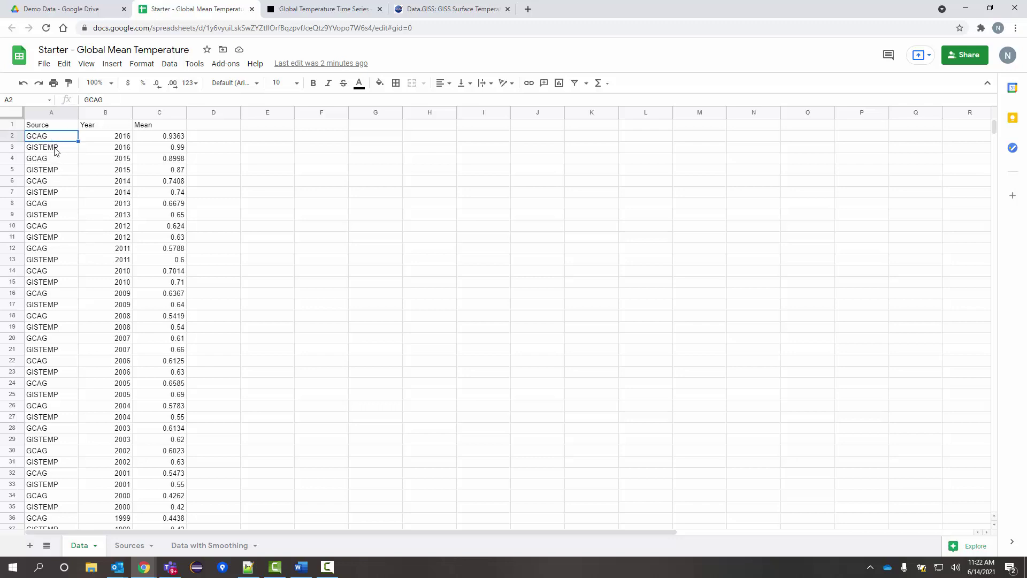
{"action": "left_click", "coordinate": [63, 150]}
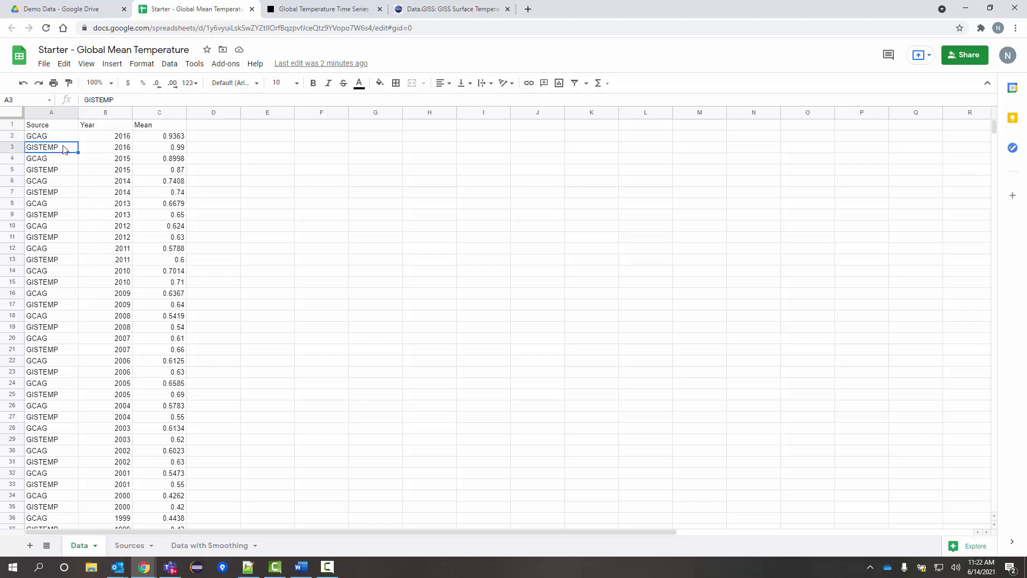
{"action": "key", "text": "Up"}
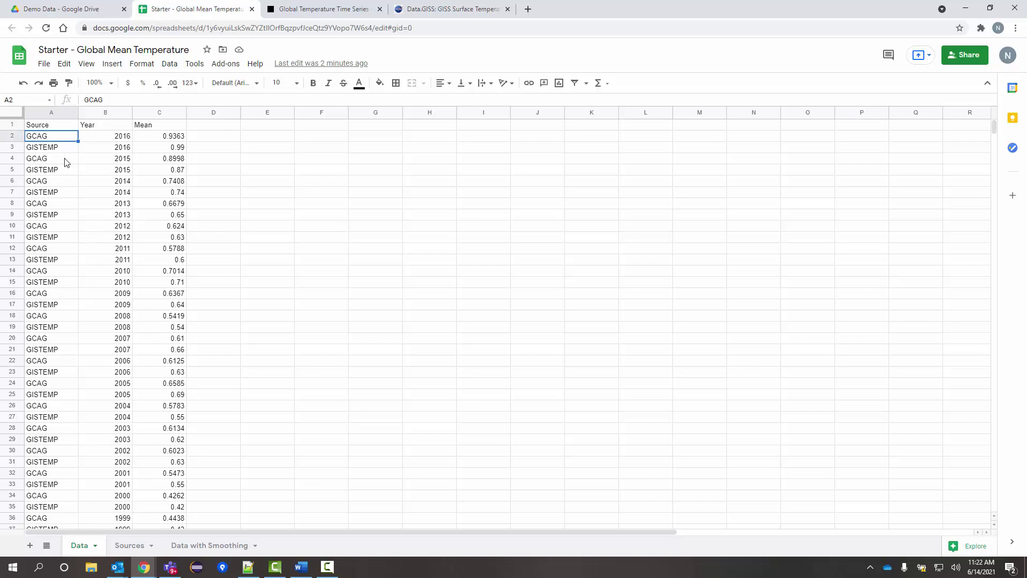
Step: Create a pivot table on a new sheet from the data range Data!A1:C275
{"action": "left_click", "coordinate": [67, 184]}
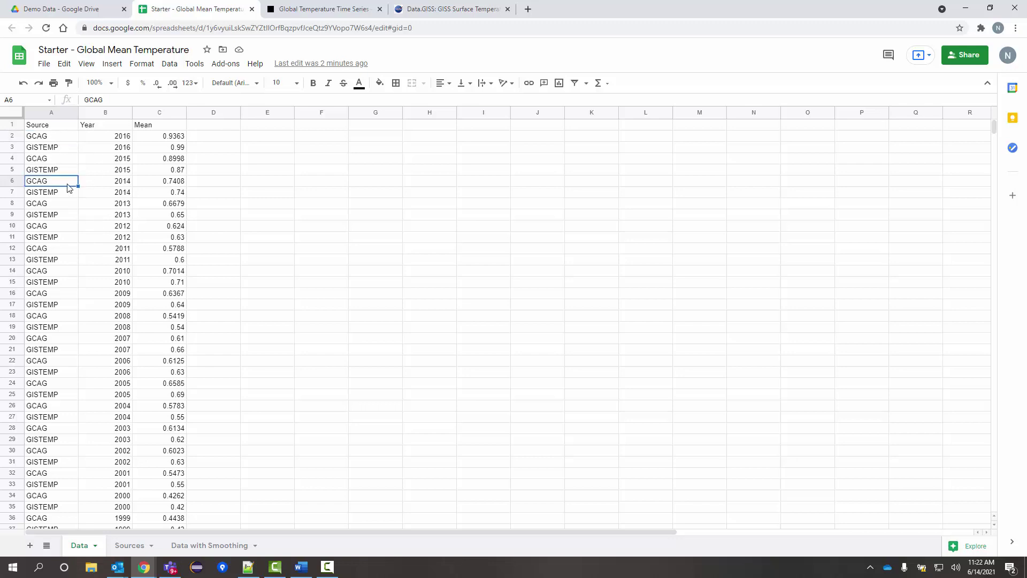
{"action": "left_click", "coordinate": [170, 64]}
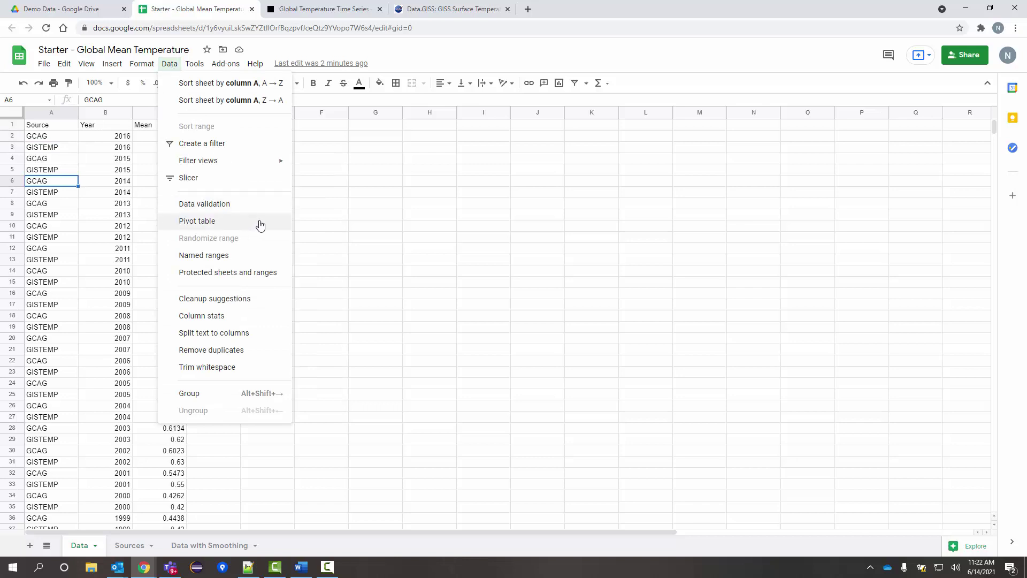
{"action": "left_click", "coordinate": [255, 227]}
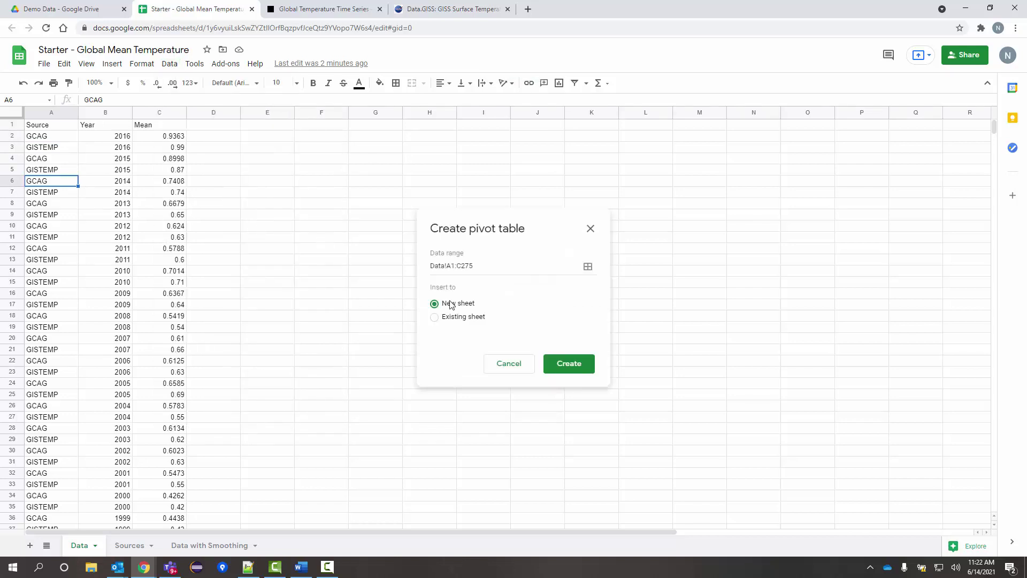
{"action": "left_click", "coordinate": [568, 369]}
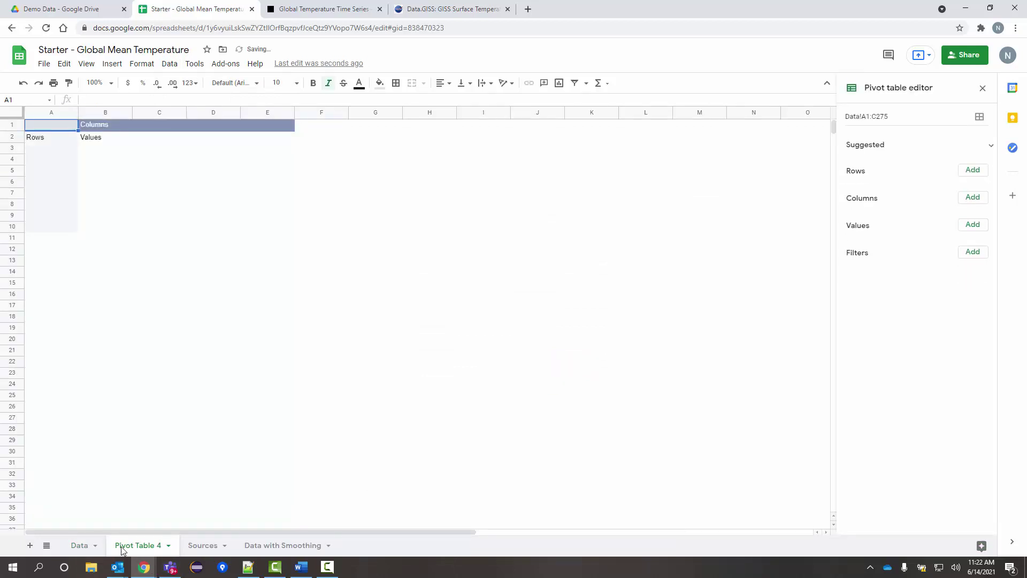
{"action": "left_click", "coordinate": [79, 546]}
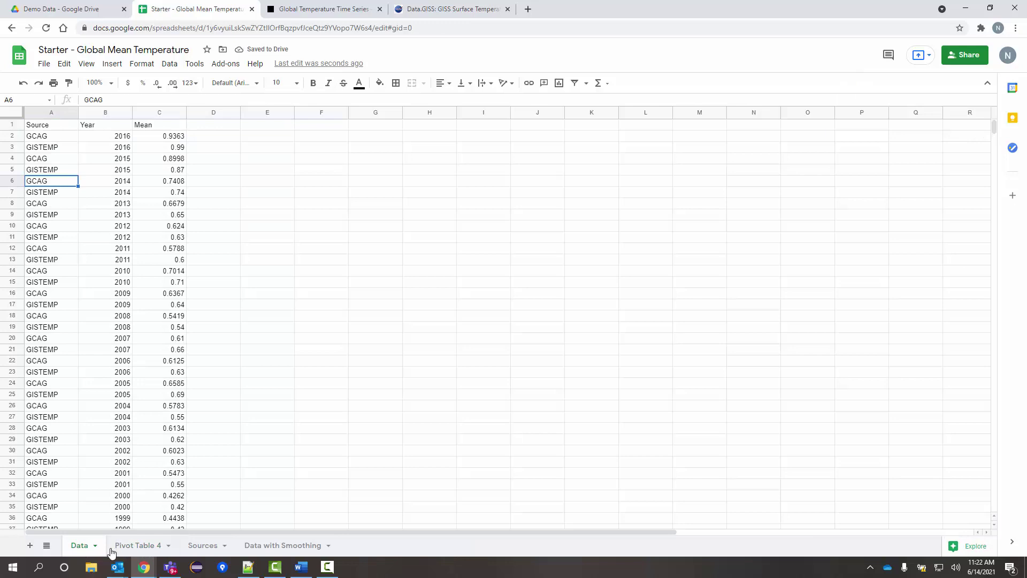
{"action": "left_click", "coordinate": [138, 546]}
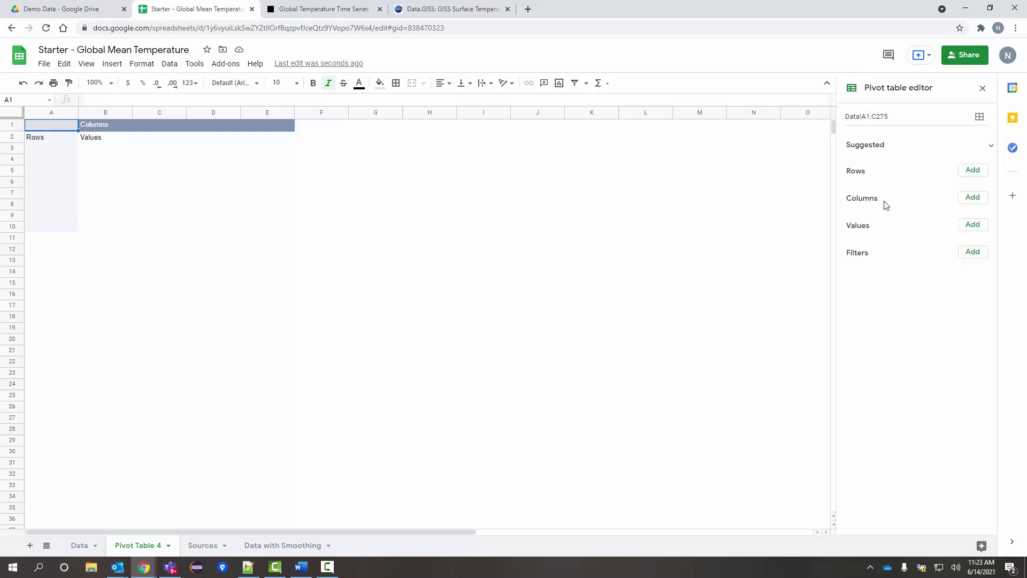
Step: Add Source to the pivot table's columns and turn off its totals
{"action": "left_click", "coordinate": [969, 174]}
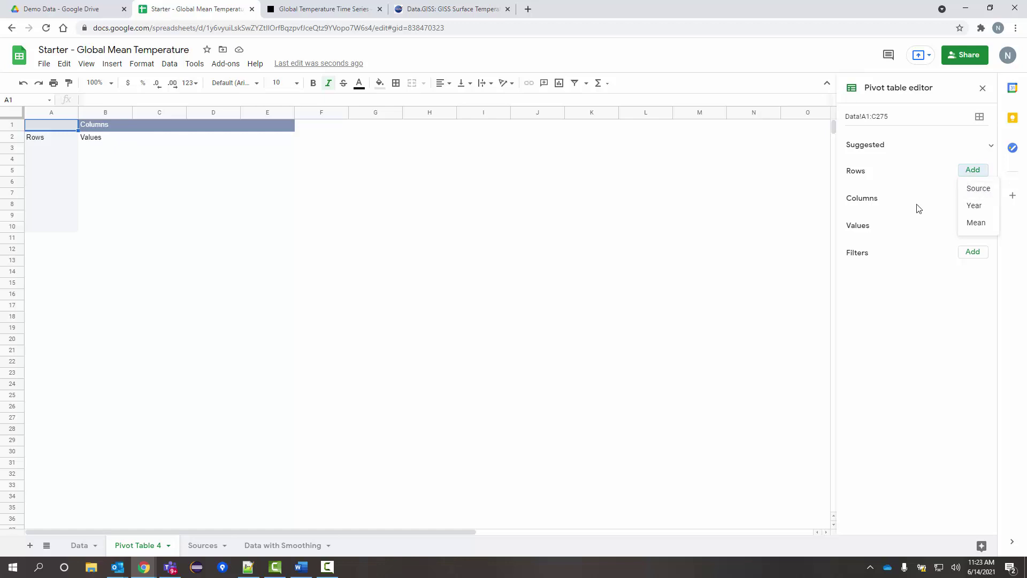
{"action": "left_click", "coordinate": [919, 208]}
{"action": "left_click", "coordinate": [971, 203]}
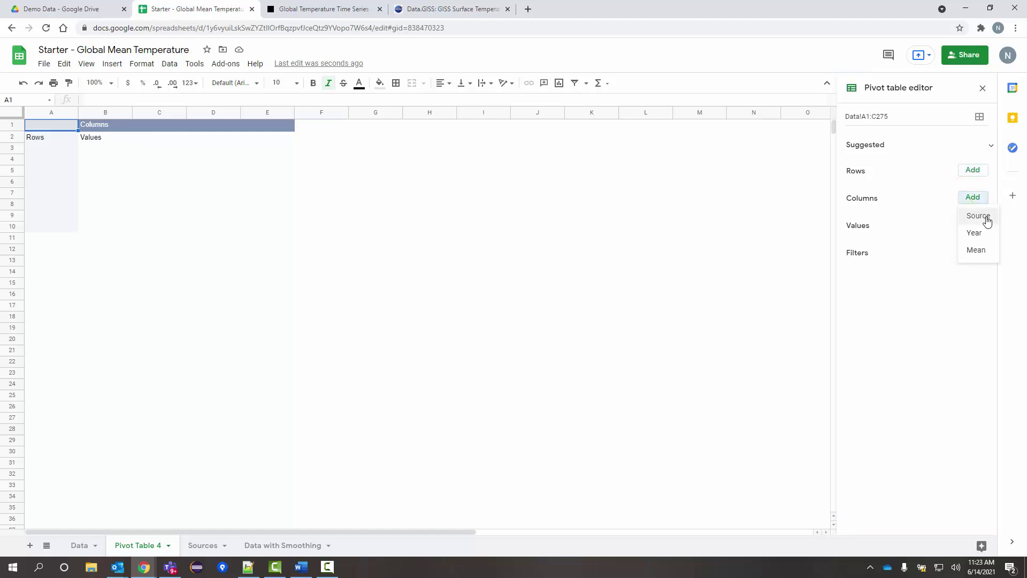
{"action": "left_click", "coordinate": [979, 216]}
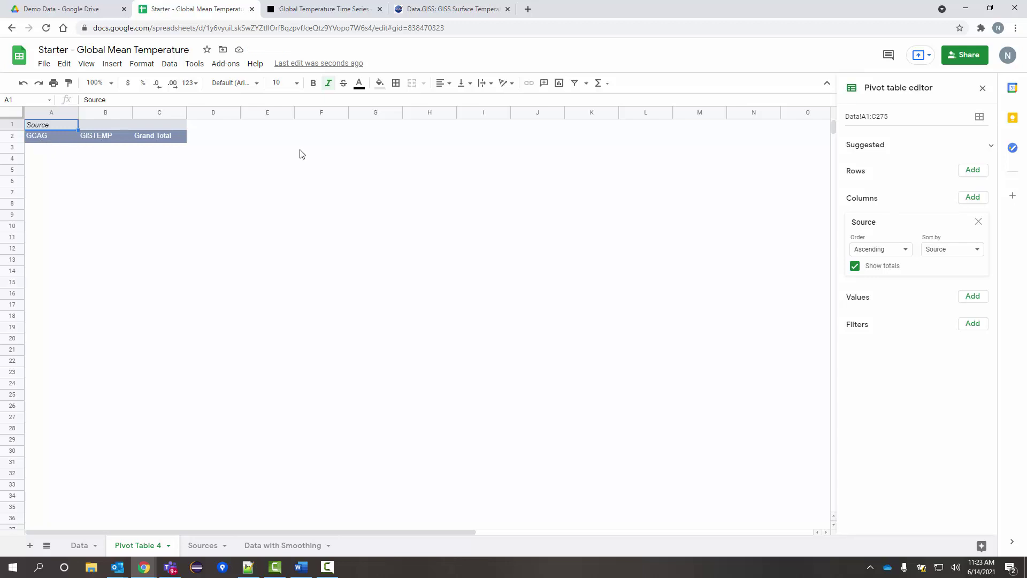
{"action": "left_click", "coordinate": [860, 267]}
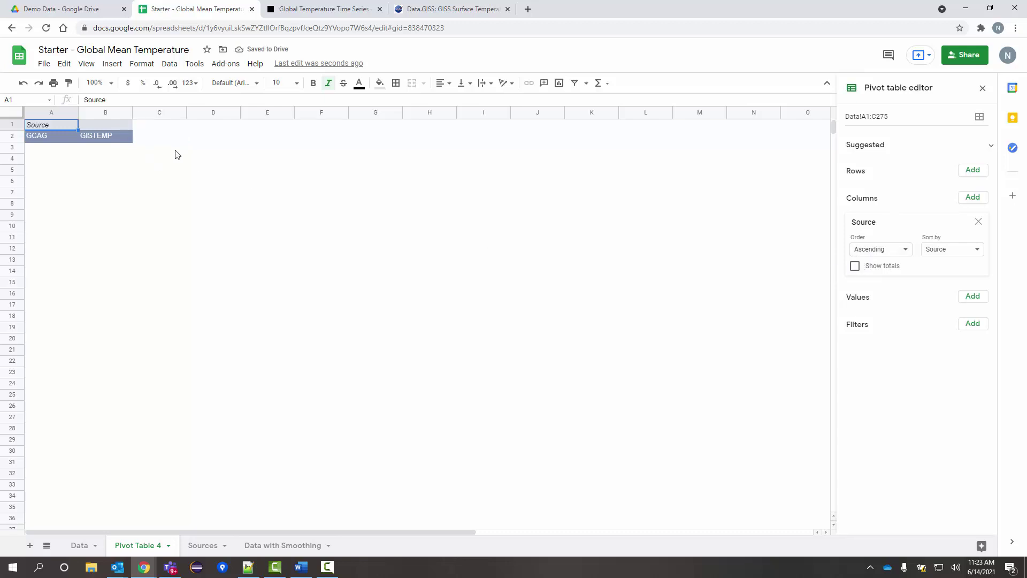
Step: Add Year to the pivot table's rows with totals turned off, and add Mean to its values
{"action": "left_click", "coordinate": [978, 175]}
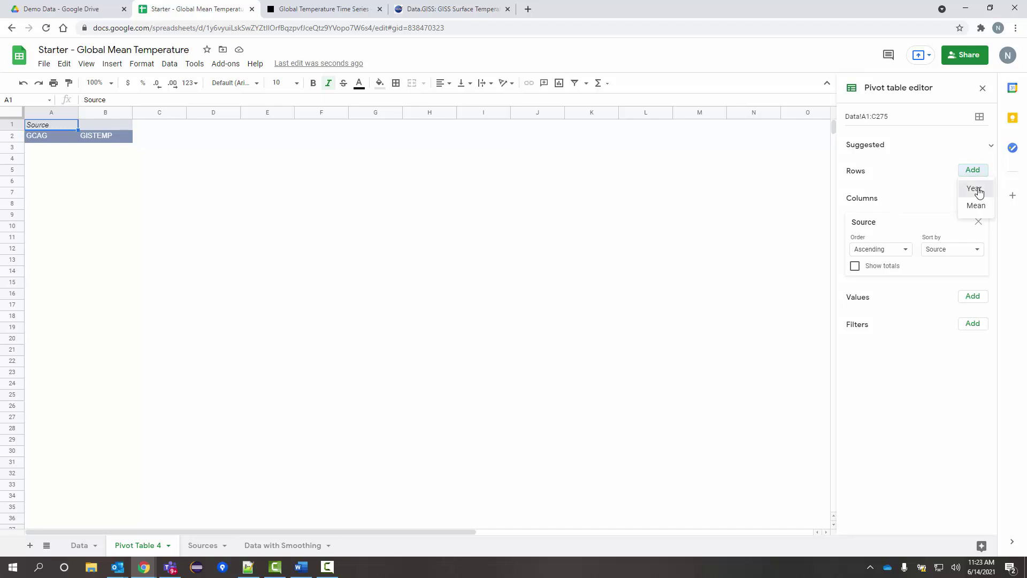
{"action": "left_click", "coordinate": [978, 191]}
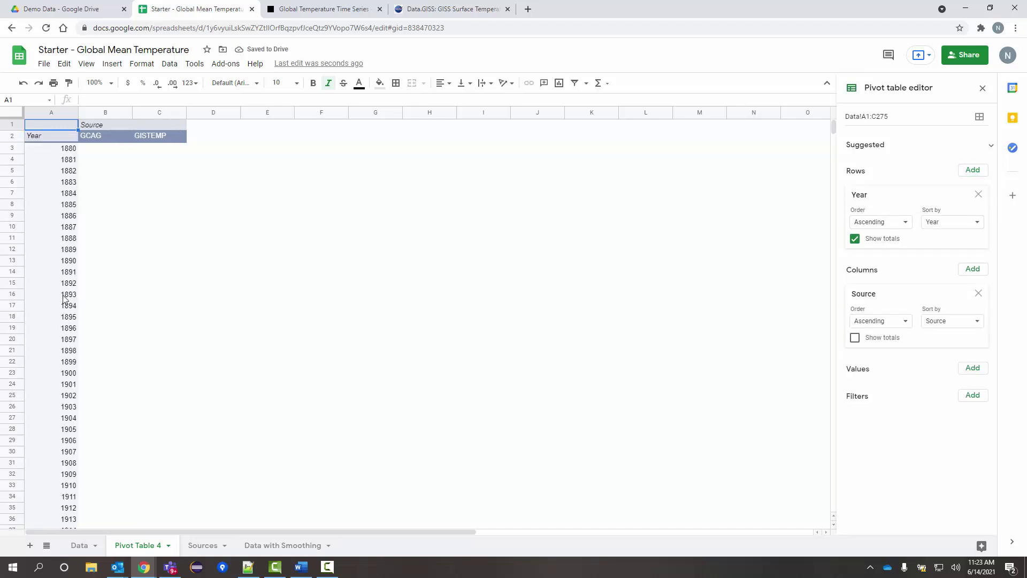
{"action": "scroll", "coordinate": [64, 302], "scroll_direction": "down", "scroll_amount": 18}
{"action": "scroll", "coordinate": [64, 304], "scroll_direction": "down", "scroll_amount": 4}
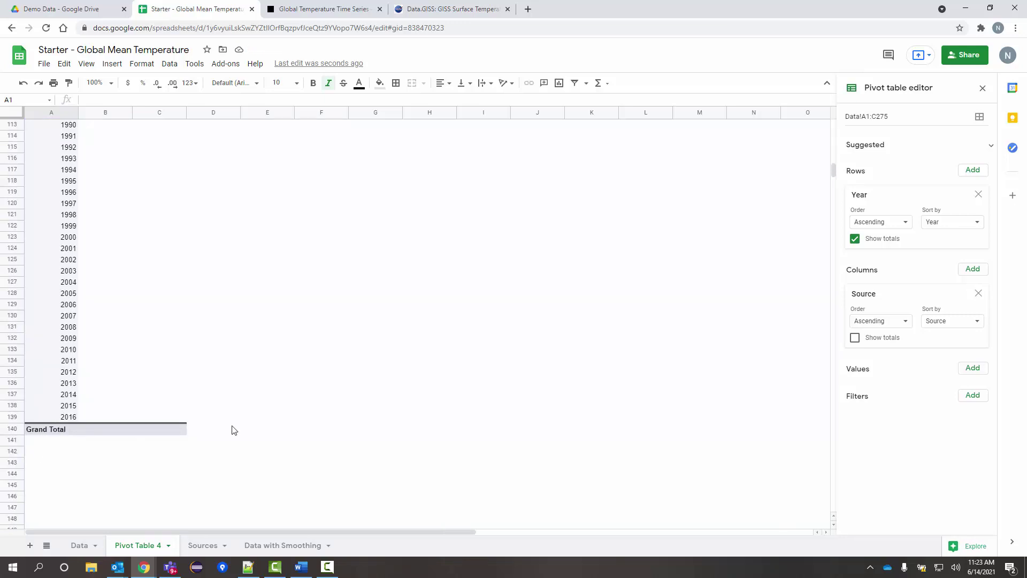
{"action": "left_click", "coordinate": [855, 238]}
{"action": "scroll", "coordinate": [98, 446], "scroll_direction": "up", "scroll_amount": 8}
{"action": "scroll", "coordinate": [96, 448], "scroll_direction": "up", "scroll_amount": 14}
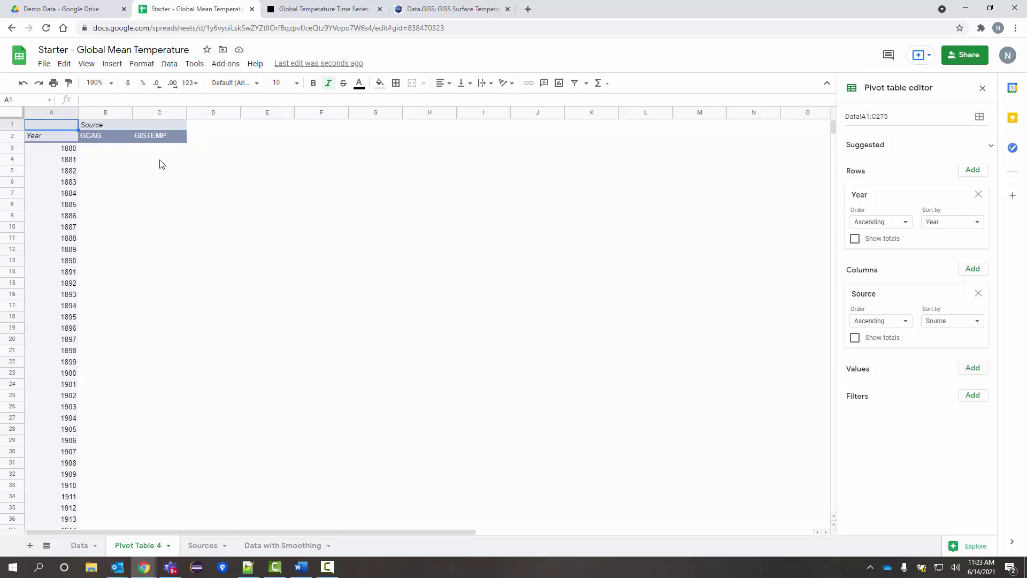
{"action": "left_click", "coordinate": [974, 369]}
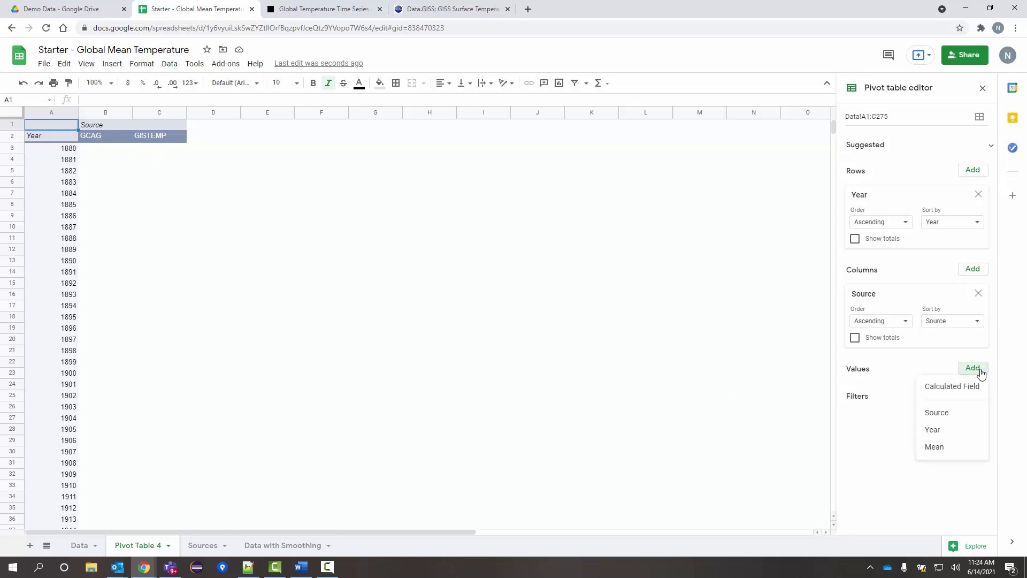
{"action": "left_click", "coordinate": [955, 453]}
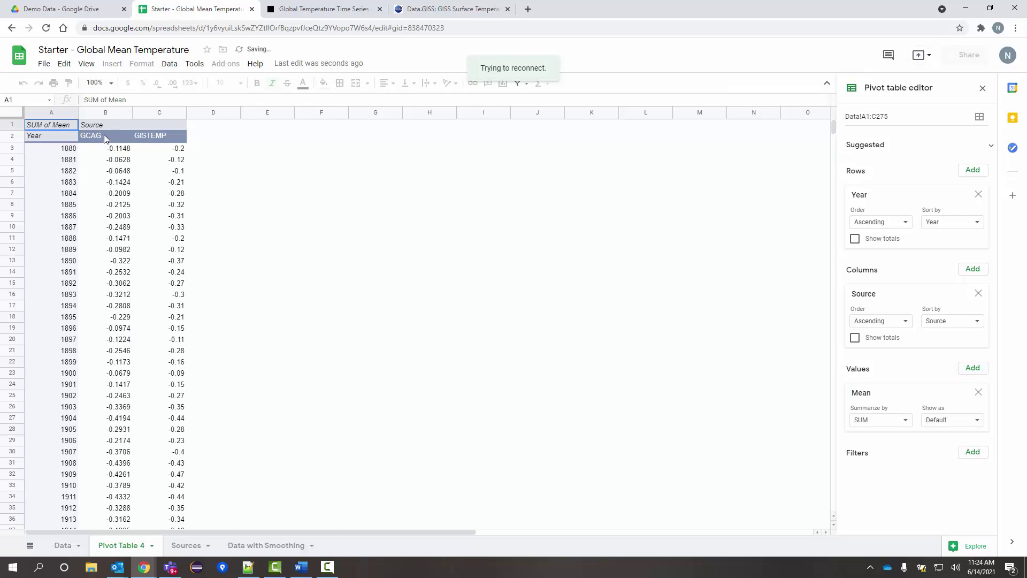
Step: Insert a chart of the GISTEMP values in C3:C139 of the pivot table
{"action": "left_click", "coordinate": [165, 151]}
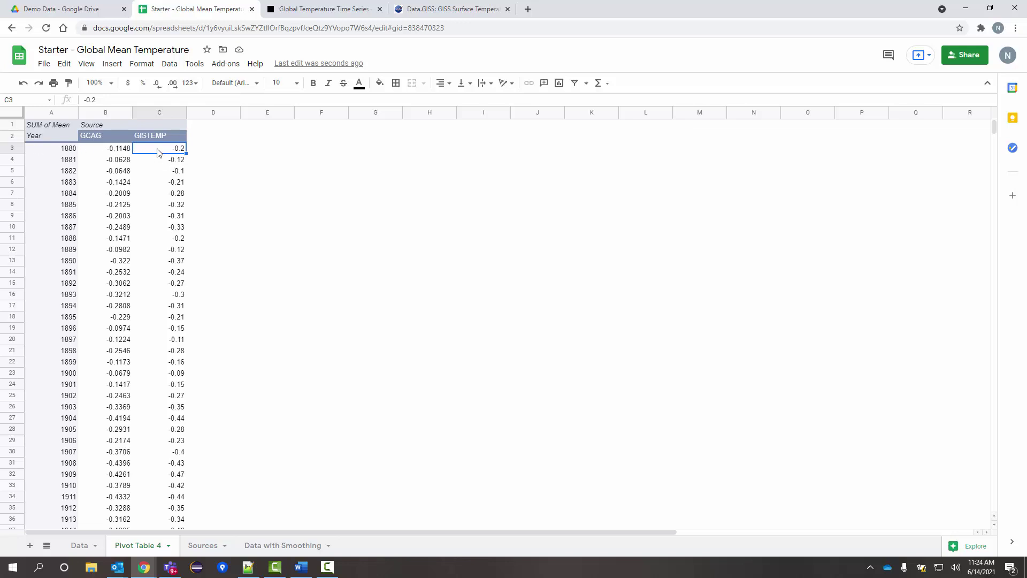
{"action": "scroll", "coordinate": [174, 351], "scroll_direction": "down", "scroll_amount": 20}
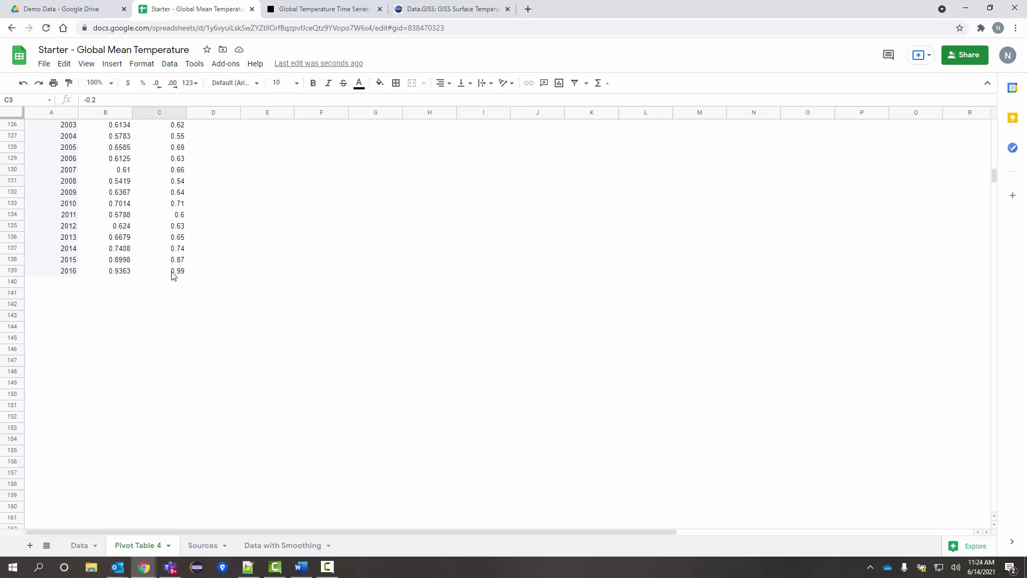
{"action": "left_click", "coordinate": [172, 270], "text": "shift"}
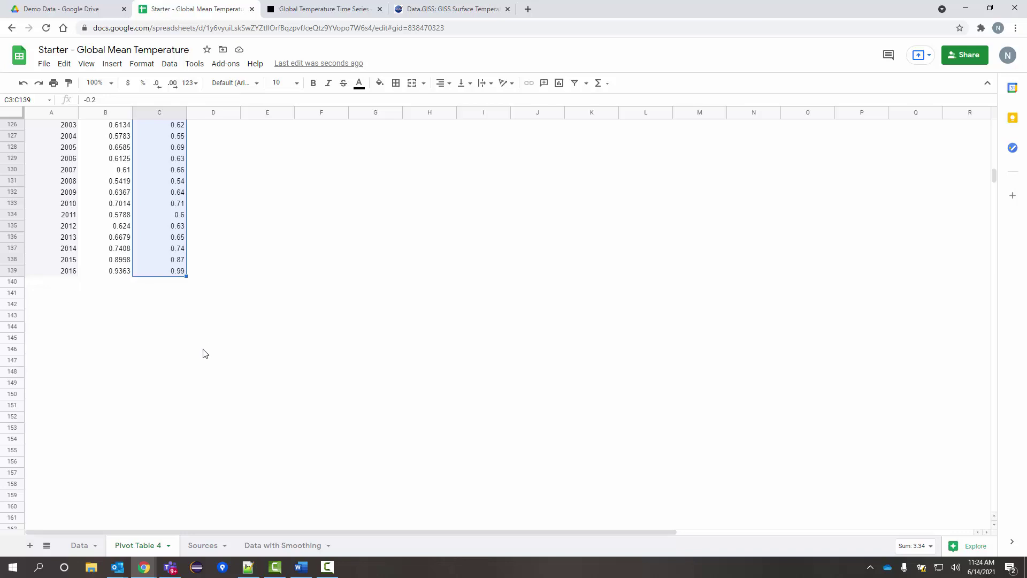
{"action": "scroll", "coordinate": [191, 359], "scroll_direction": "up", "scroll_amount": 20}
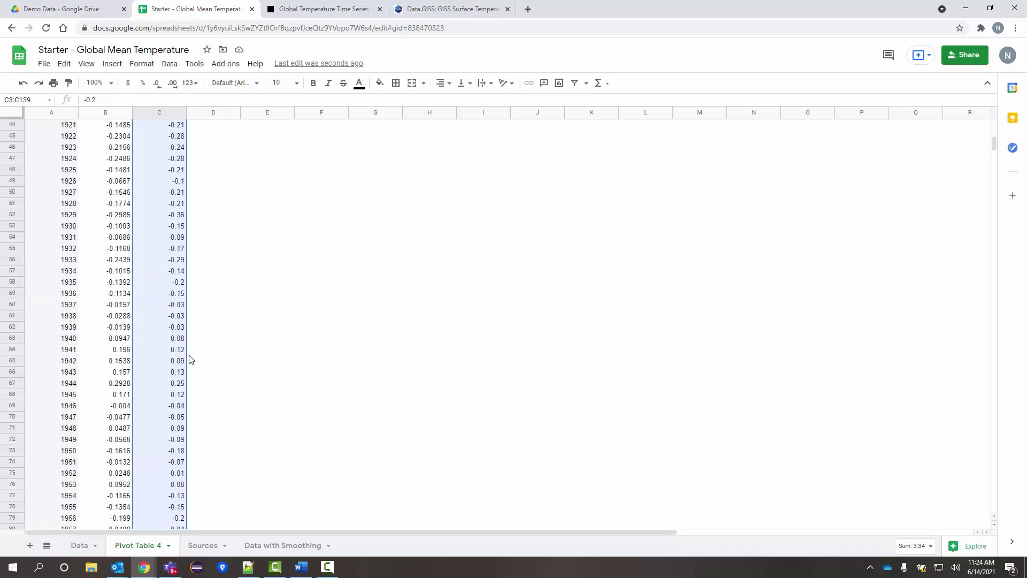
{"action": "scroll", "coordinate": [191, 358], "scroll_direction": "up", "scroll_amount": 10}
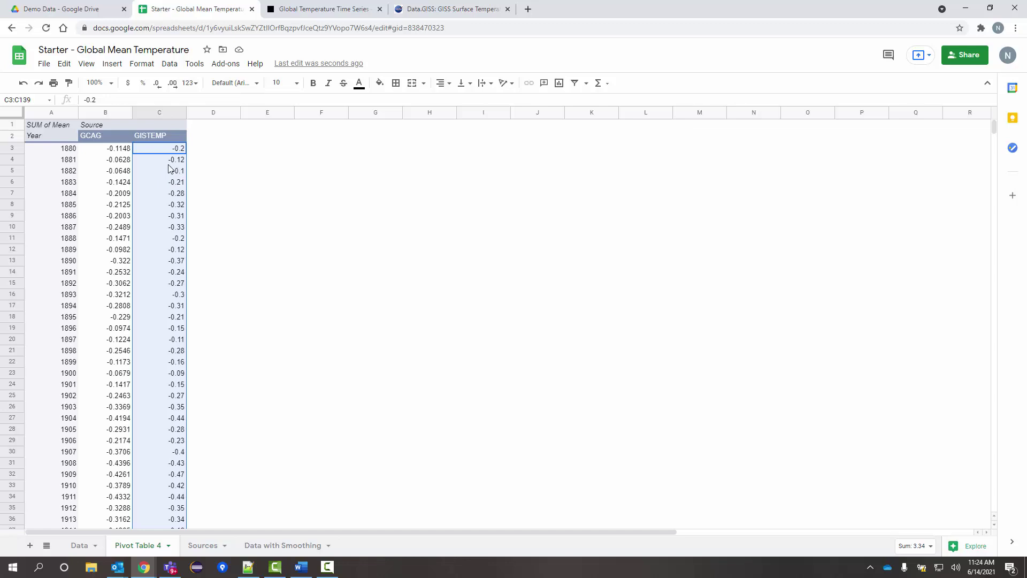
{"action": "left_click", "coordinate": [113, 66]}
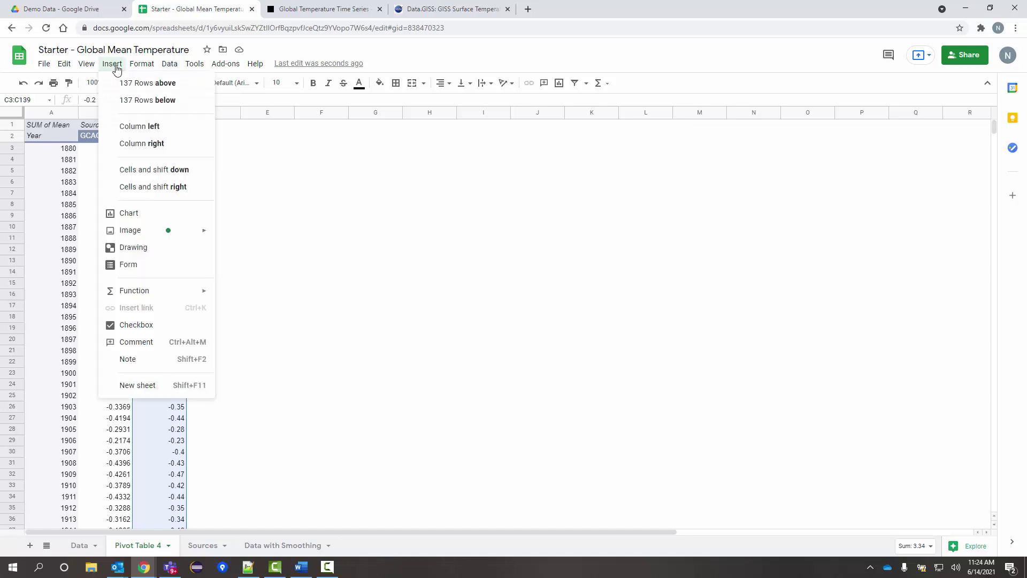
{"action": "left_click", "coordinate": [154, 217]}
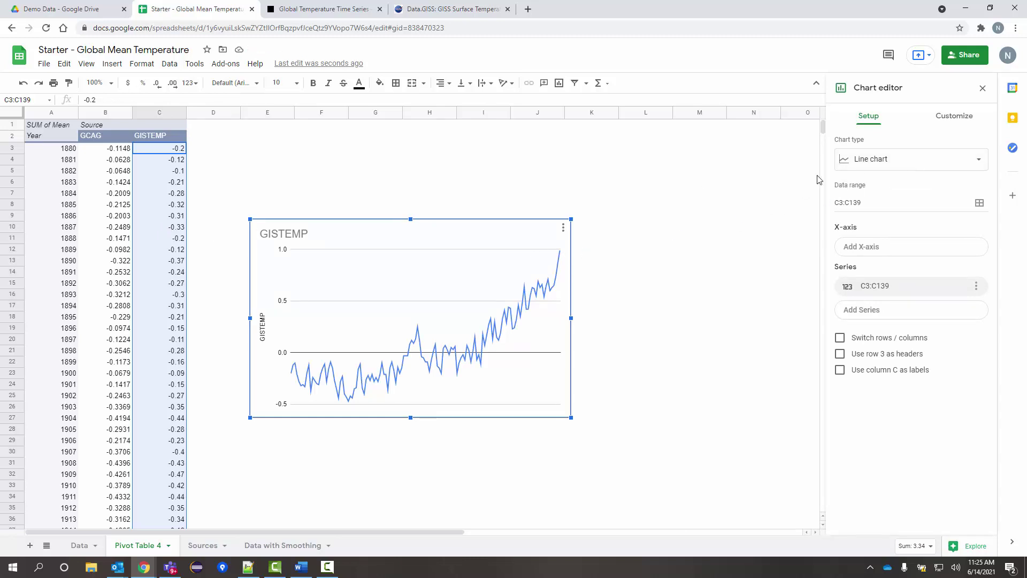
{"action": "left_click", "coordinate": [891, 161]}
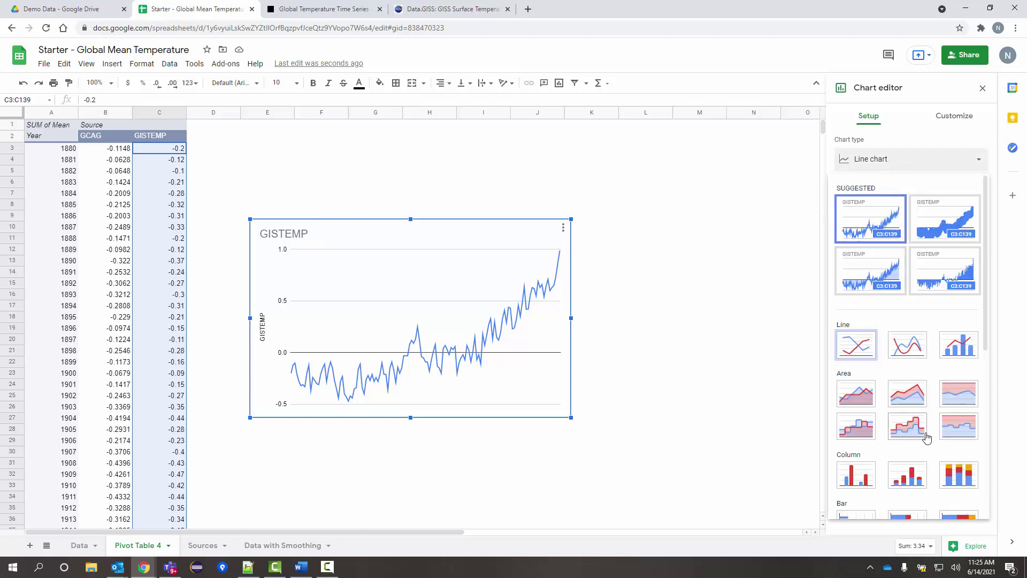
{"action": "scroll", "coordinate": [925, 435], "scroll_direction": "down", "scroll_amount": 10}
{"action": "scroll", "coordinate": [926, 436], "scroll_direction": "up", "scroll_amount": 10}
{"action": "left_click", "coordinate": [914, 142]}
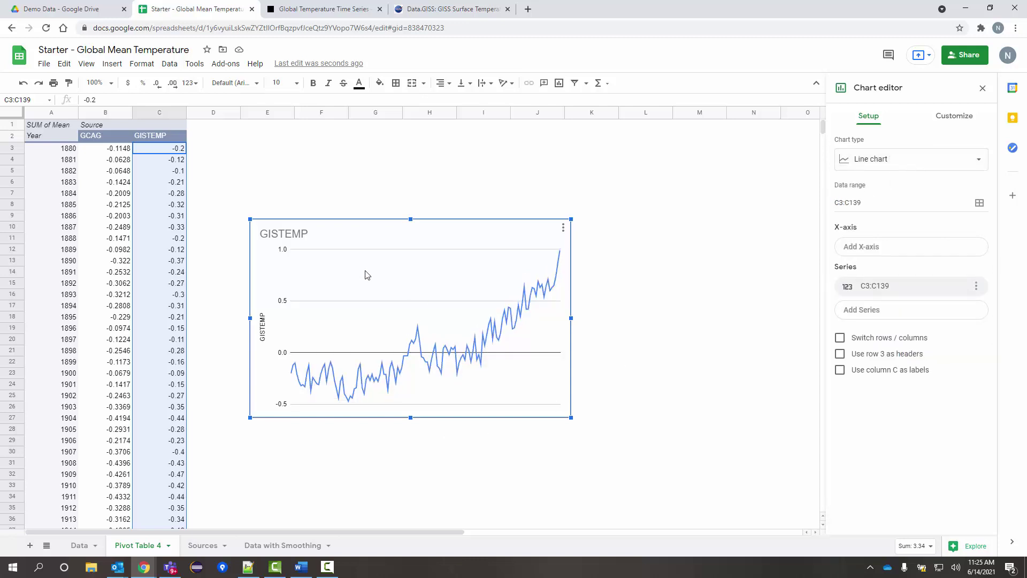
Step: Move the GISTEMP line chart to its own sheet
{"action": "left_click", "coordinate": [563, 232]}
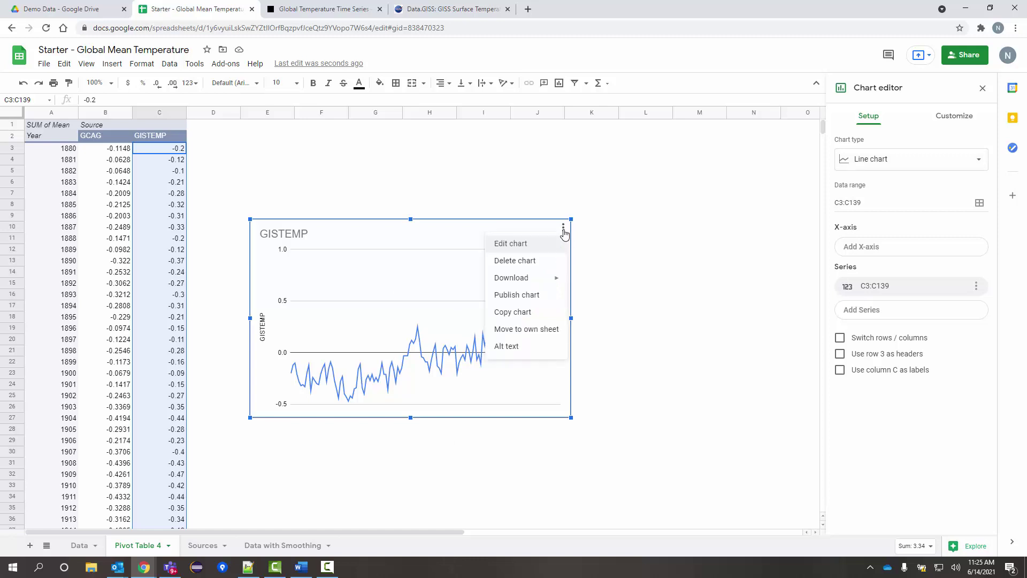
{"action": "left_click", "coordinate": [527, 332]}
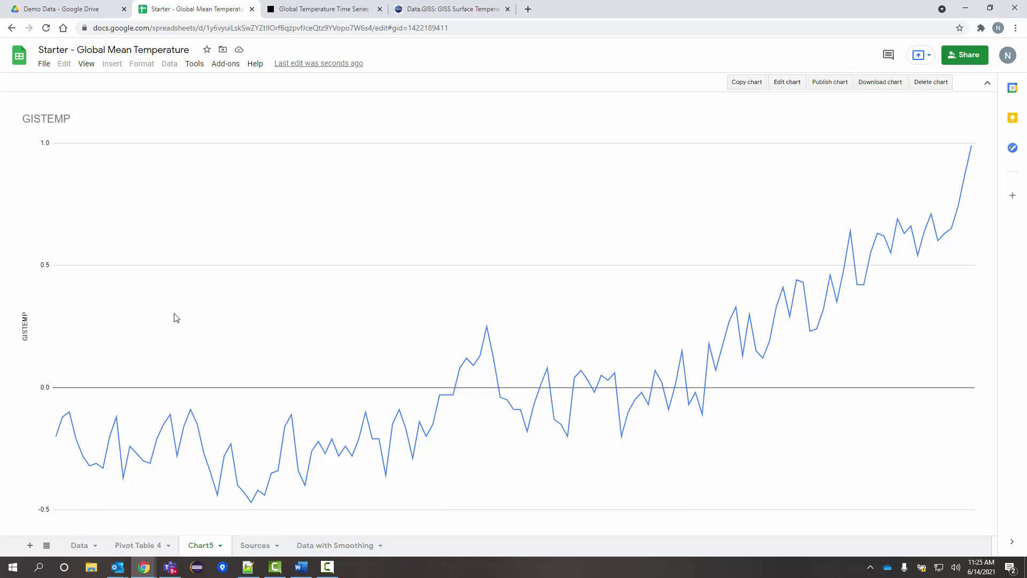
Step: Add the pivot table's years, 'Pivot Table 4'!A3:A139, as a second data range of the chart
{"action": "left_click", "coordinate": [784, 84]}
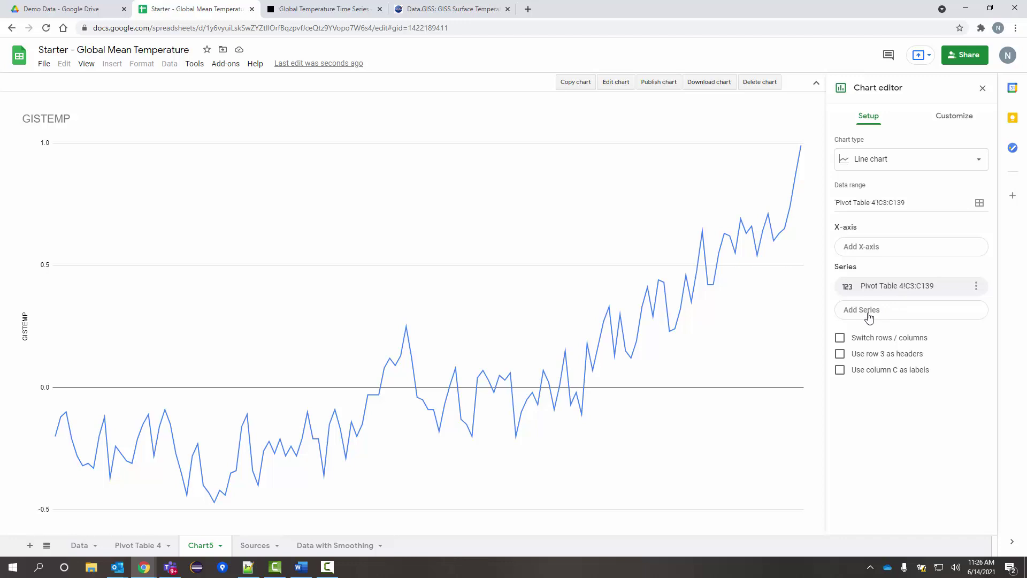
{"action": "left_click", "coordinate": [865, 250]}
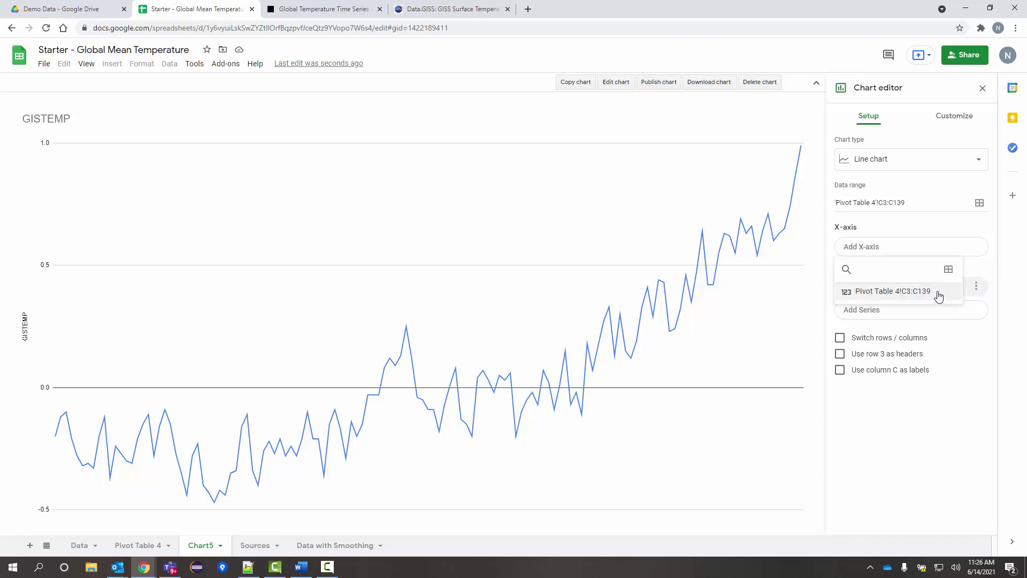
{"action": "left_click", "coordinate": [904, 212]}
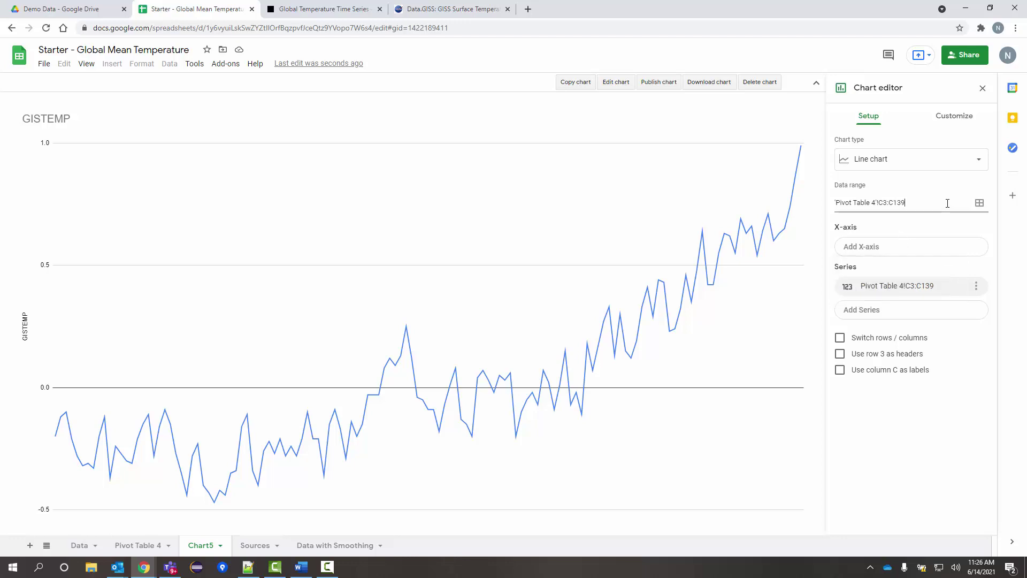
{"action": "left_click", "coordinate": [979, 204]}
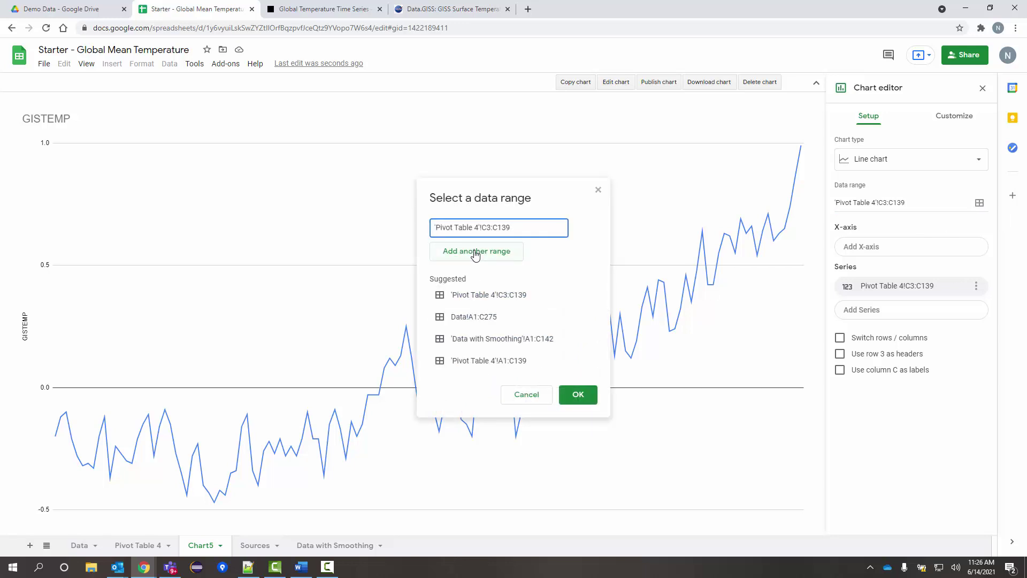
{"action": "left_click", "coordinate": [475, 254]}
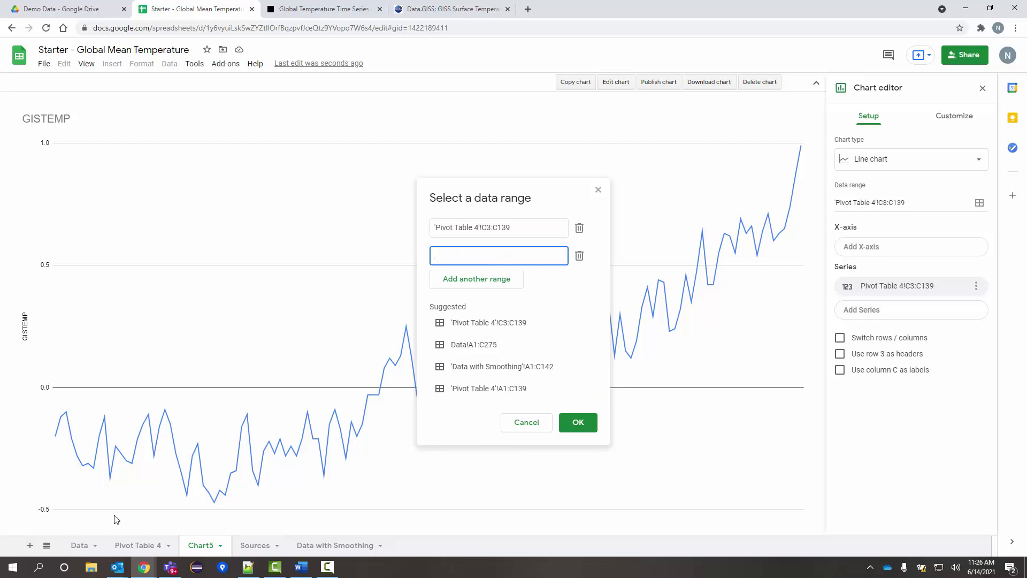
{"action": "left_click", "coordinate": [79, 545]}
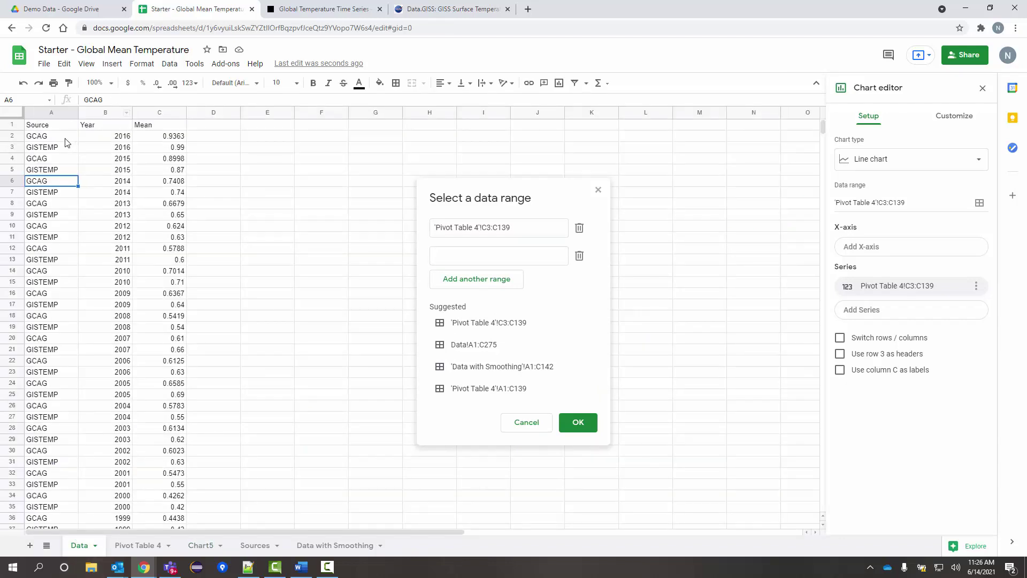
{"action": "left_click", "coordinate": [63, 138]}
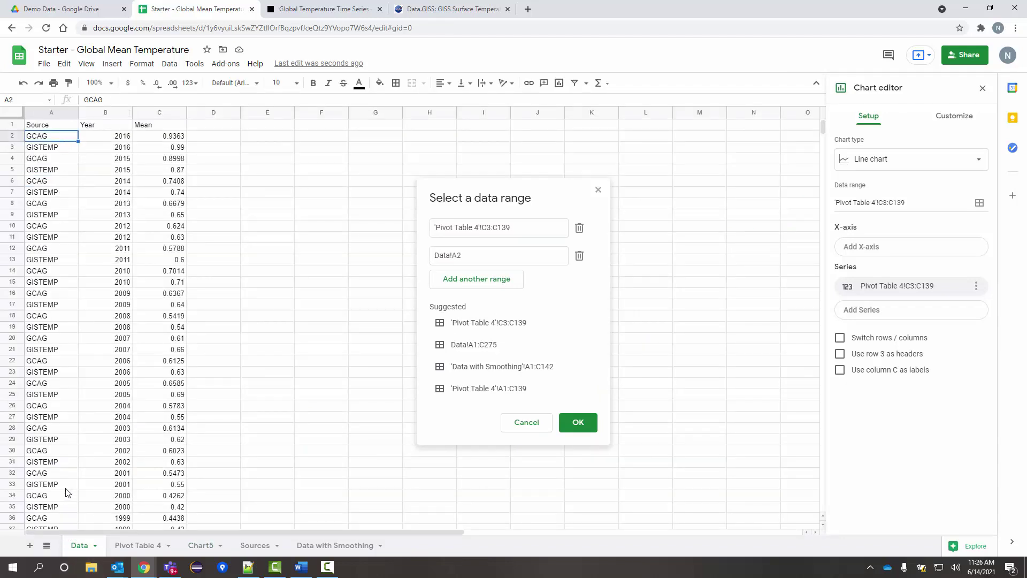
{"action": "left_click", "coordinate": [138, 545]}
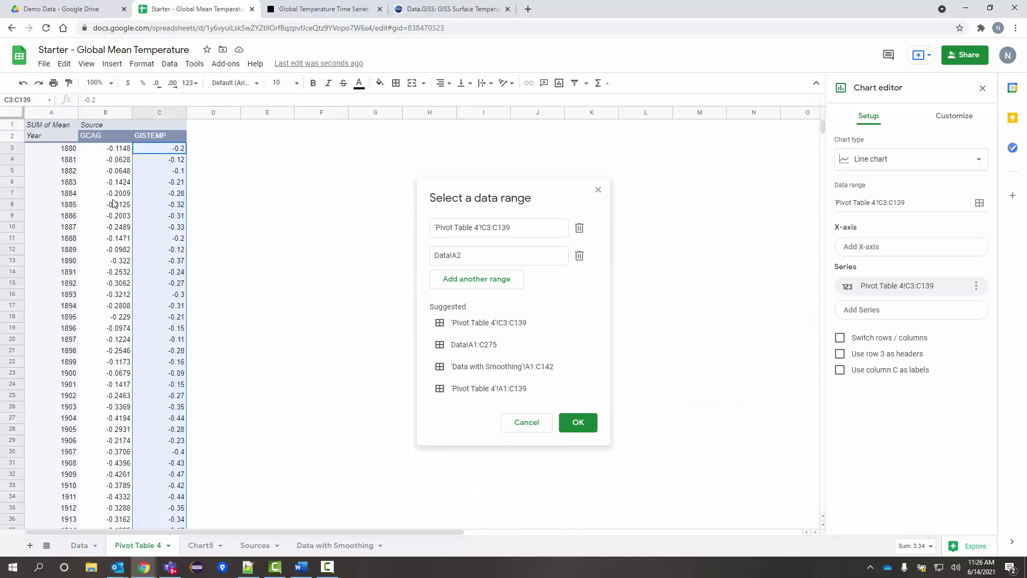
{"action": "left_click", "coordinate": [64, 150]}
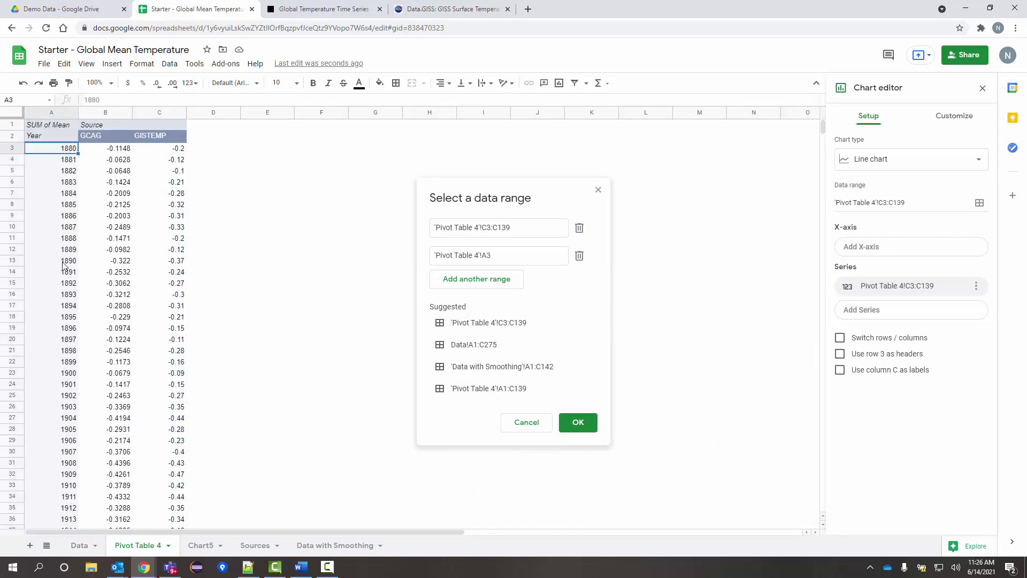
{"action": "scroll", "coordinate": [63, 442], "scroll_direction": "down", "scroll_amount": 18}
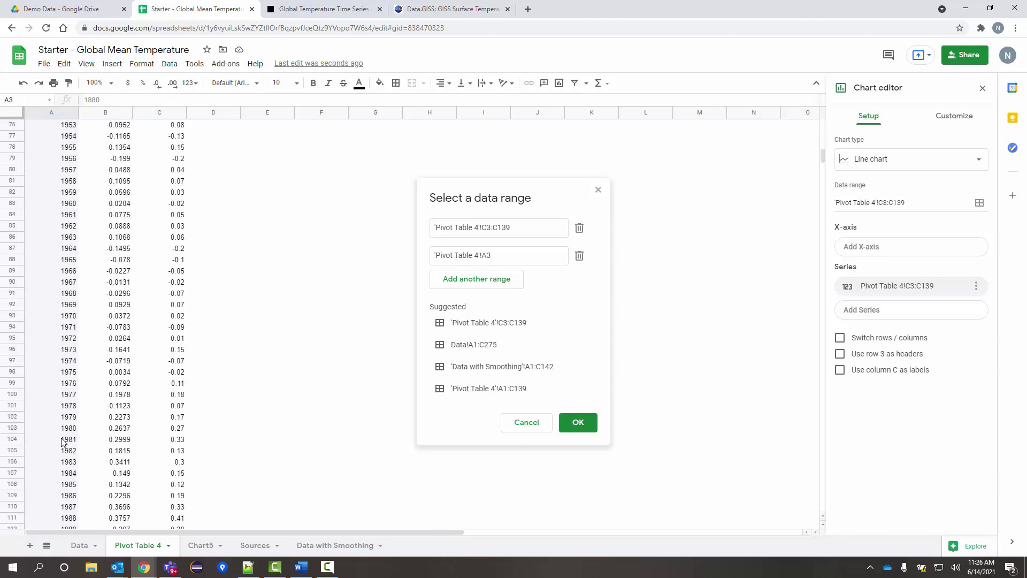
{"action": "scroll", "coordinate": [62, 442], "scroll_direction": "down", "scroll_amount": 7}
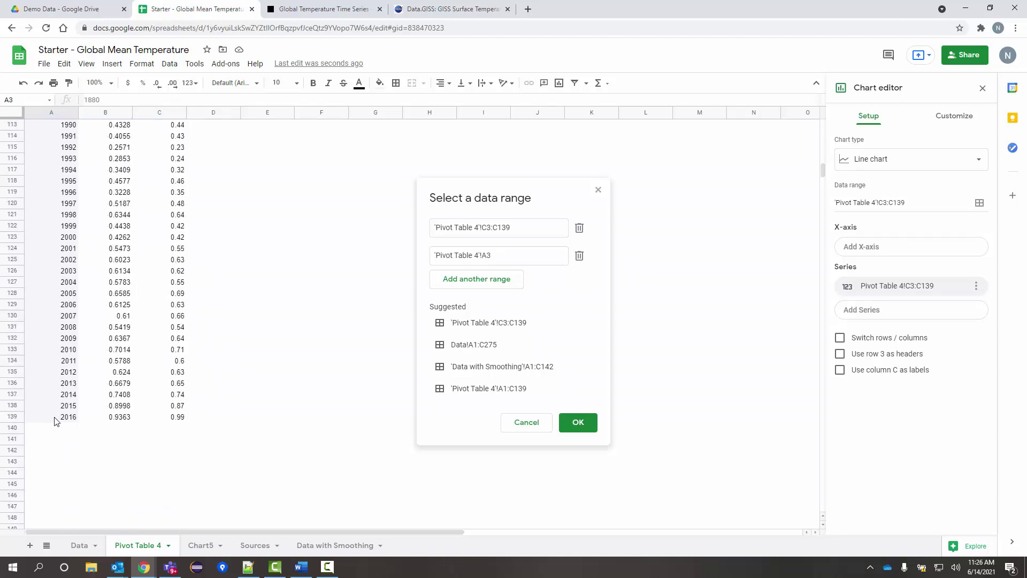
{"action": "left_click", "coordinate": [55, 418], "text": "shift"}
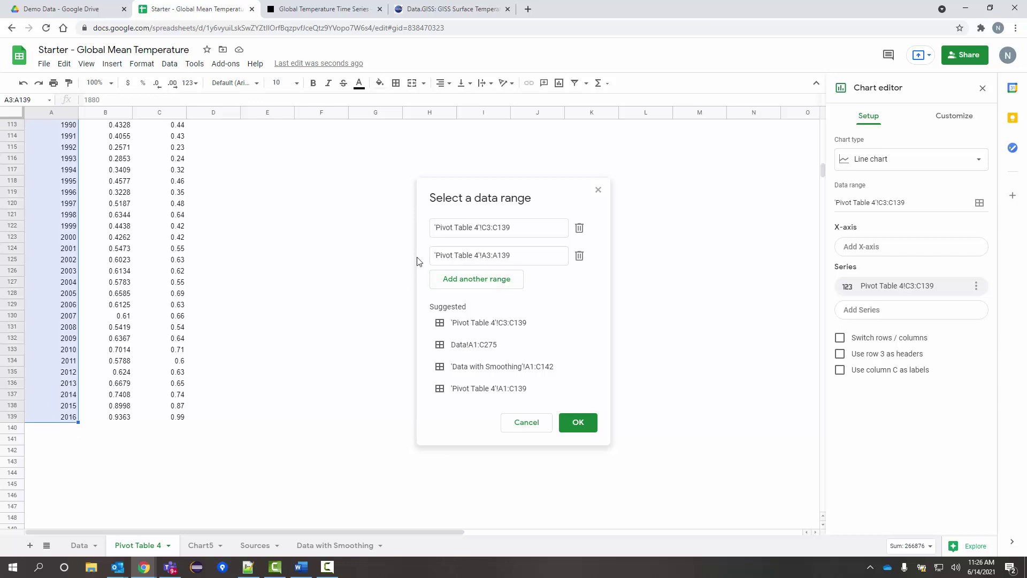
{"action": "left_click", "coordinate": [579, 423]}
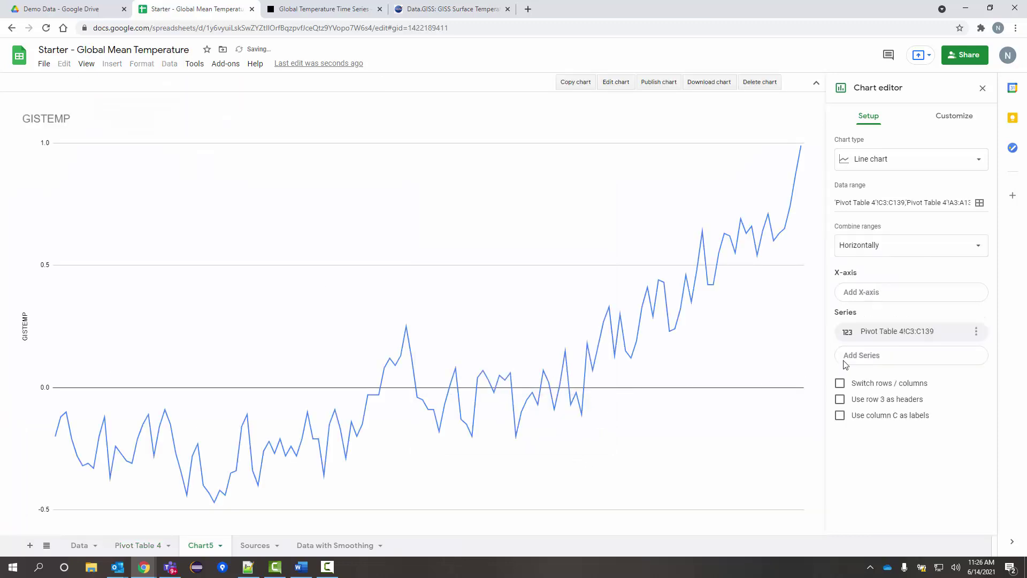
Step: Set the chart's X-axis to the year range Pivot Table 4!A3:A139 and close the chart editor
{"action": "left_click", "coordinate": [928, 335]}
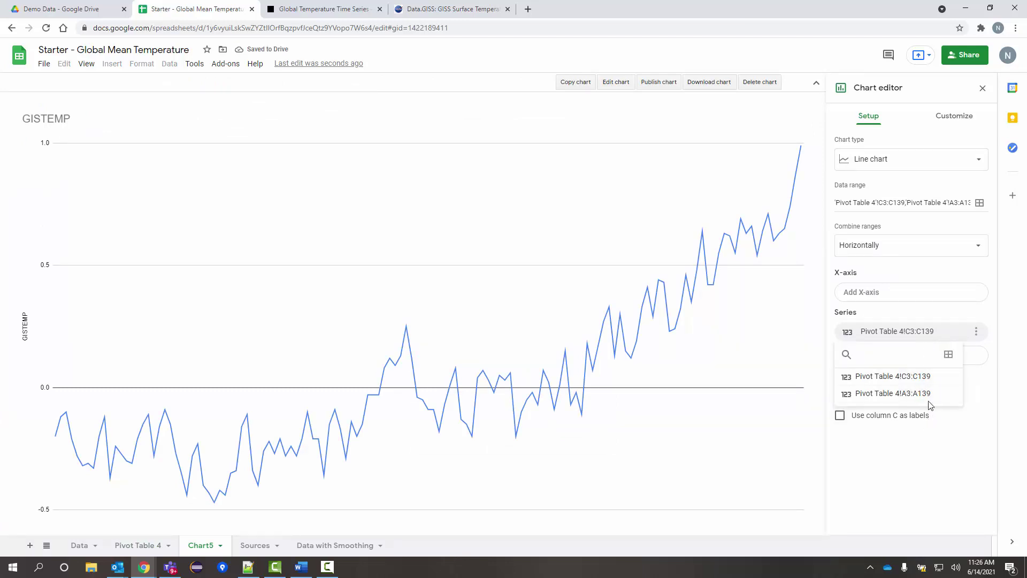
{"action": "left_click", "coordinate": [922, 476]}
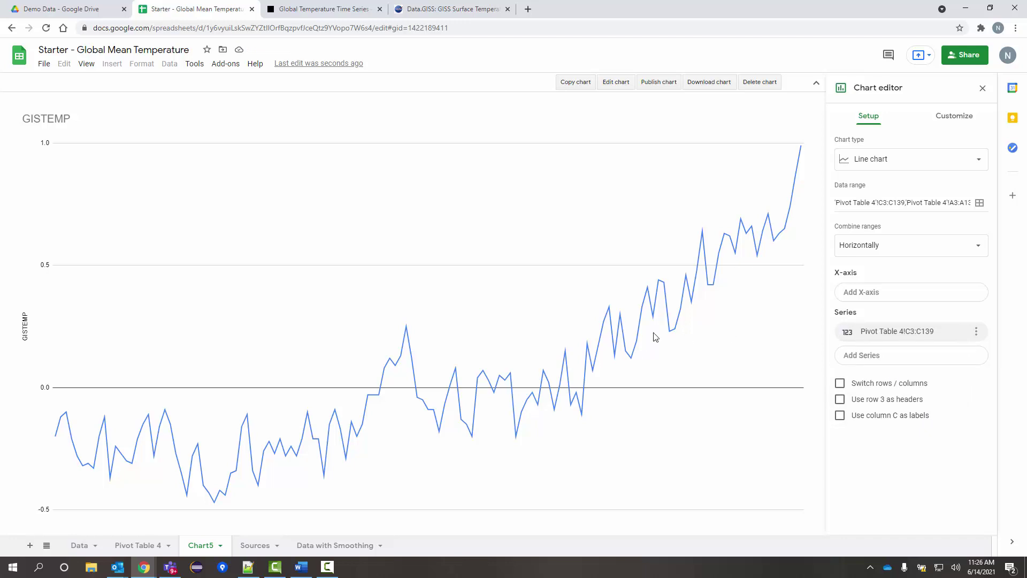
{"action": "left_click", "coordinate": [879, 293]}
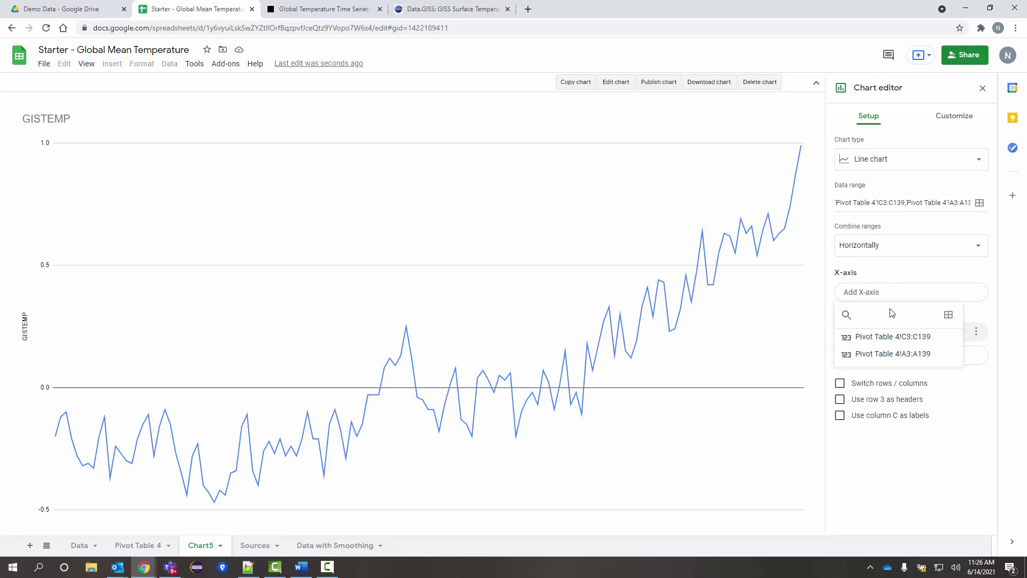
{"action": "left_click", "coordinate": [901, 355]}
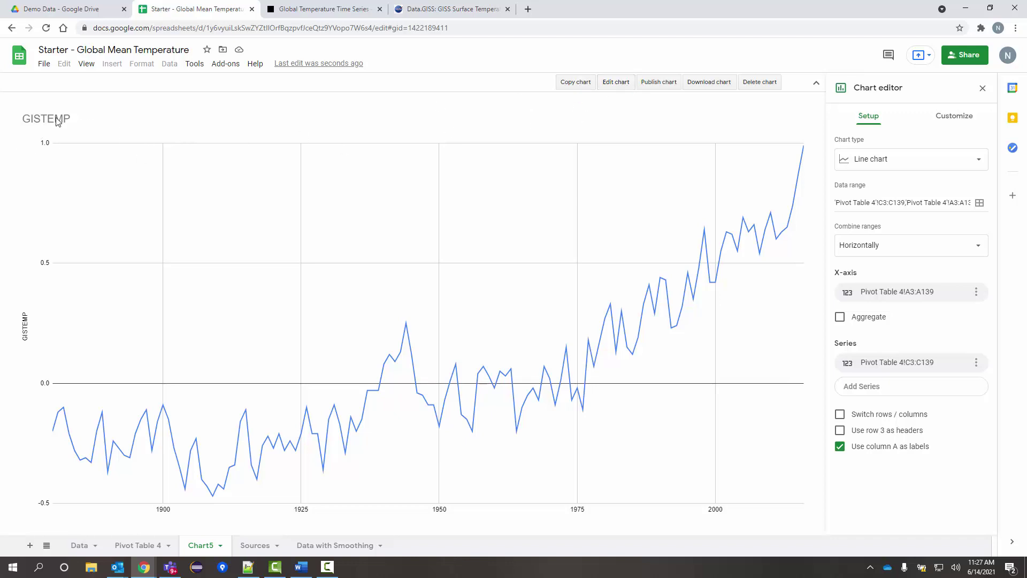
{"action": "left_click", "coordinate": [983, 88]}
Step: Change the chart title to "Global Mean Temperature from NASA GISTEMP"
{"action": "left_click", "coordinate": [777, 85]}
{"action": "left_click", "coordinate": [50, 120]}
{"action": "double_click", "coordinate": [63, 123]}
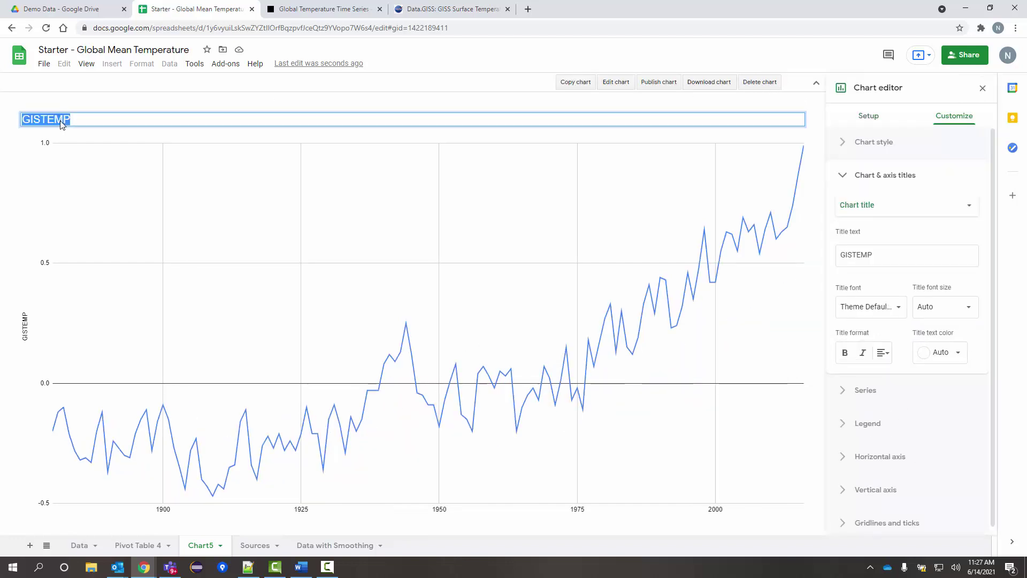
{"action": "key", "text": "BackSpace"}
{"action": "type", "text": "Global D"}
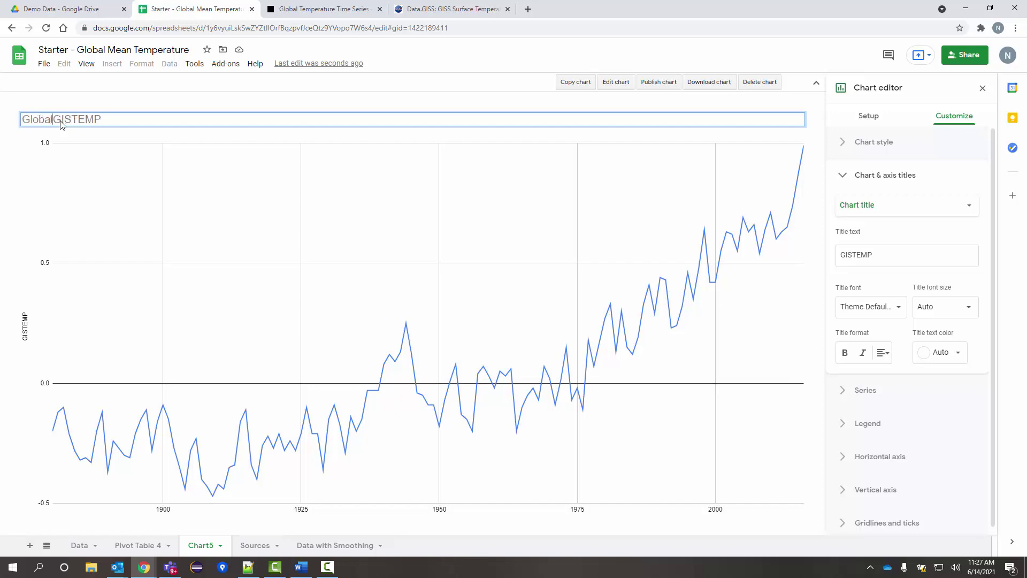
{"action": "key", "text": "BackSpace"}
{"action": "type", "text": "Mean Te"}
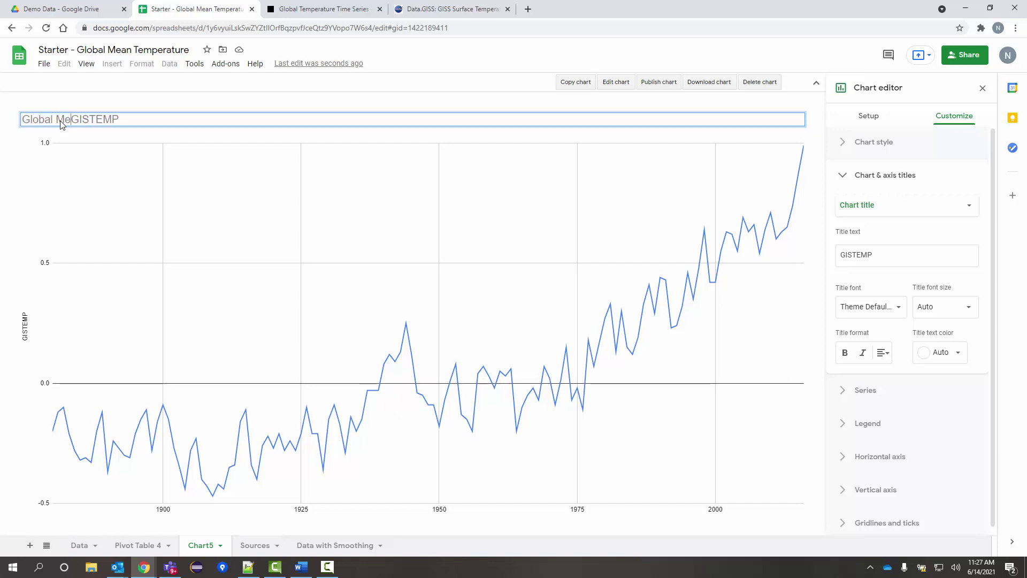
{"action": "type", "text": "mper"}
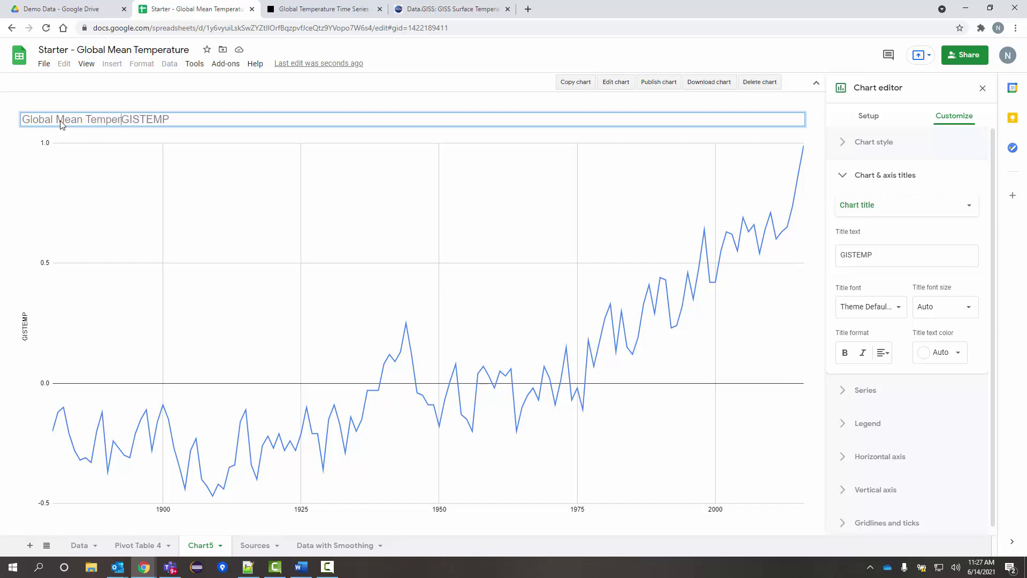
{"action": "type", "text": "ature f"}
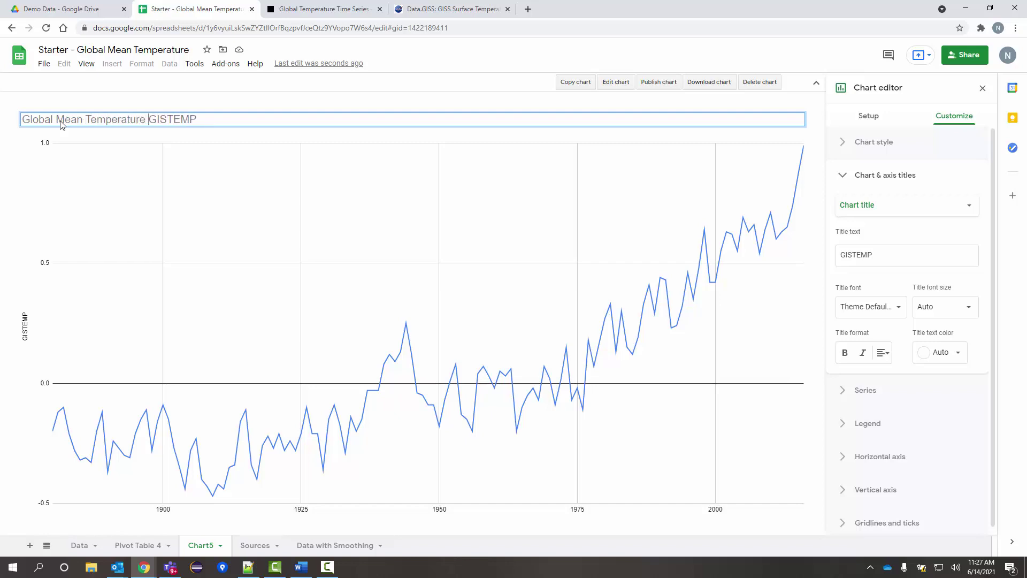
{"action": "type", "text": "rom NASA"}
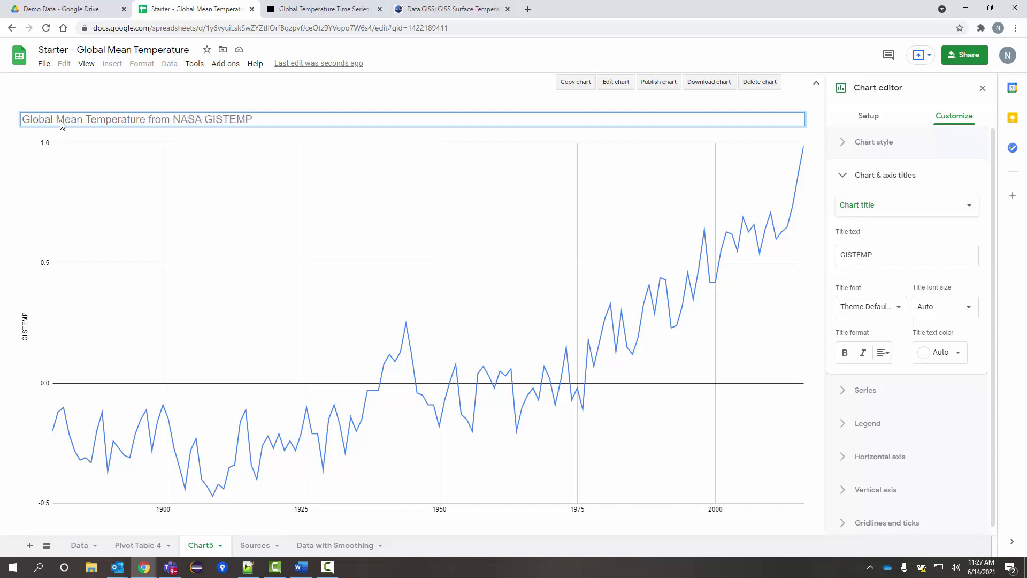
{"action": "key", "text": "Return"}
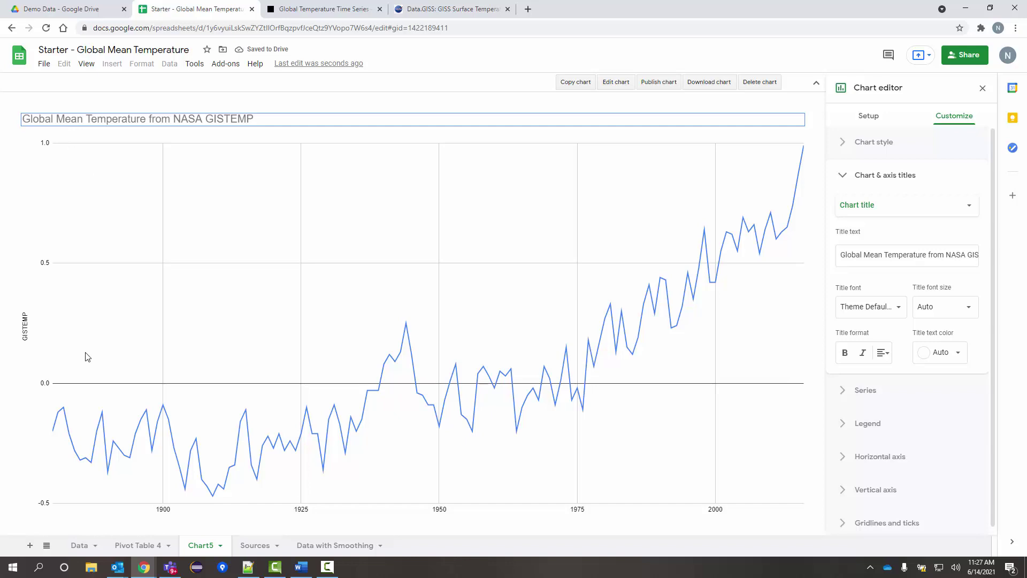
Step: Set the major gridline step of the chart's horizontal axis to 5 and collapse the gridline settings
{"action": "left_click", "coordinate": [163, 515]}
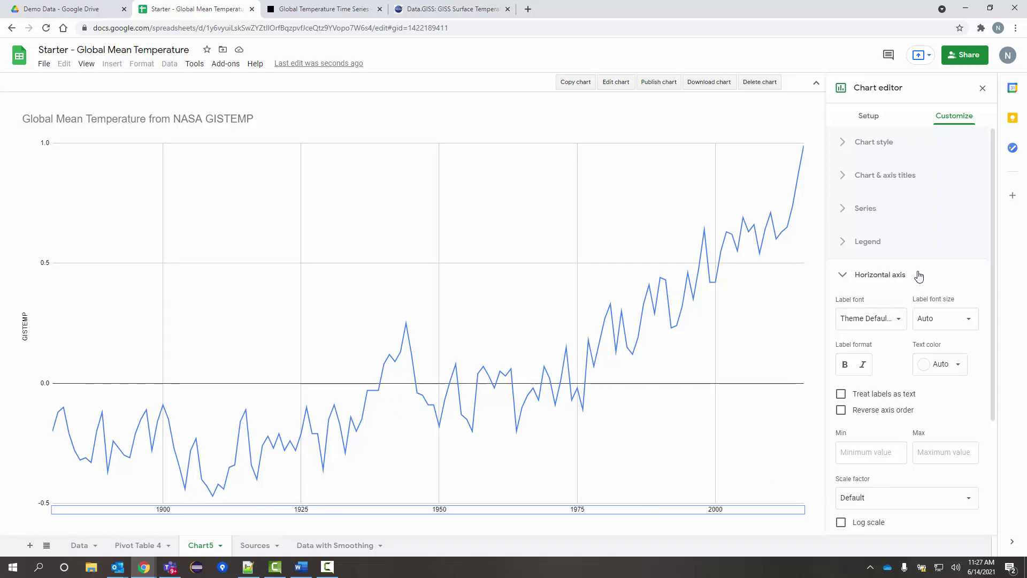
{"action": "scroll", "coordinate": [915, 244], "scroll_direction": "down", "scroll_amount": 3}
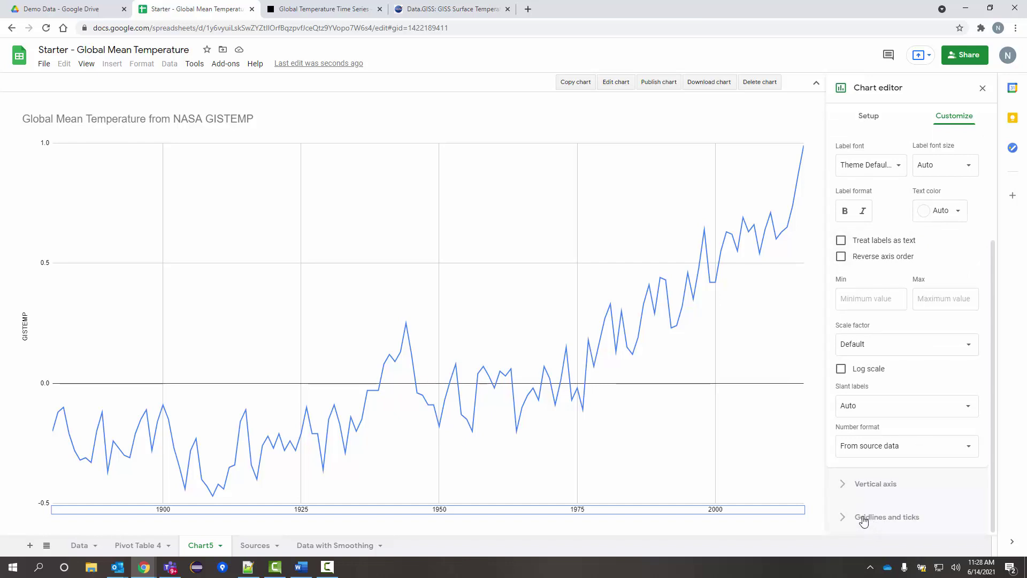
{"action": "left_click", "coordinate": [864, 519]}
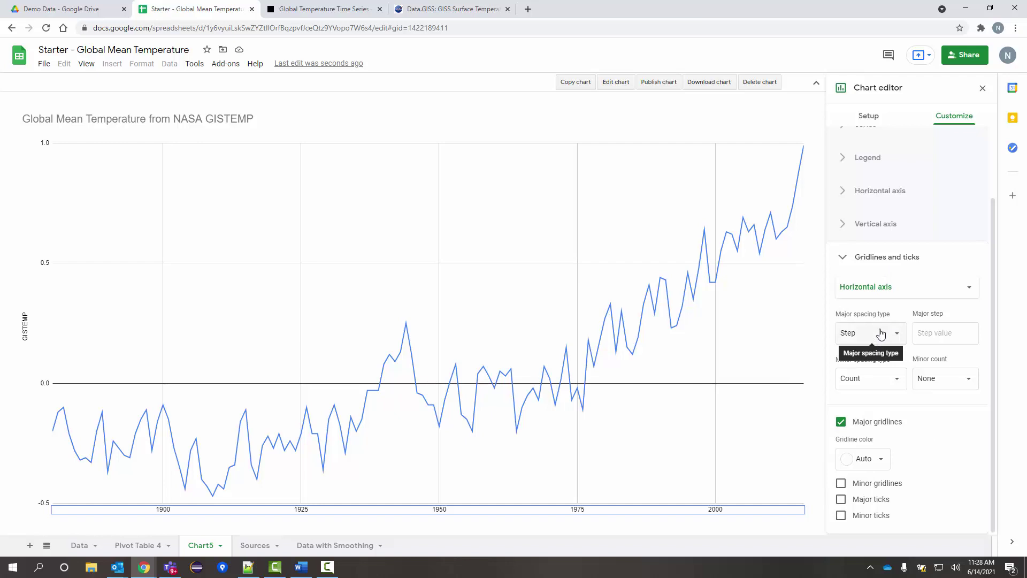
{"action": "left_click", "coordinate": [940, 334]}
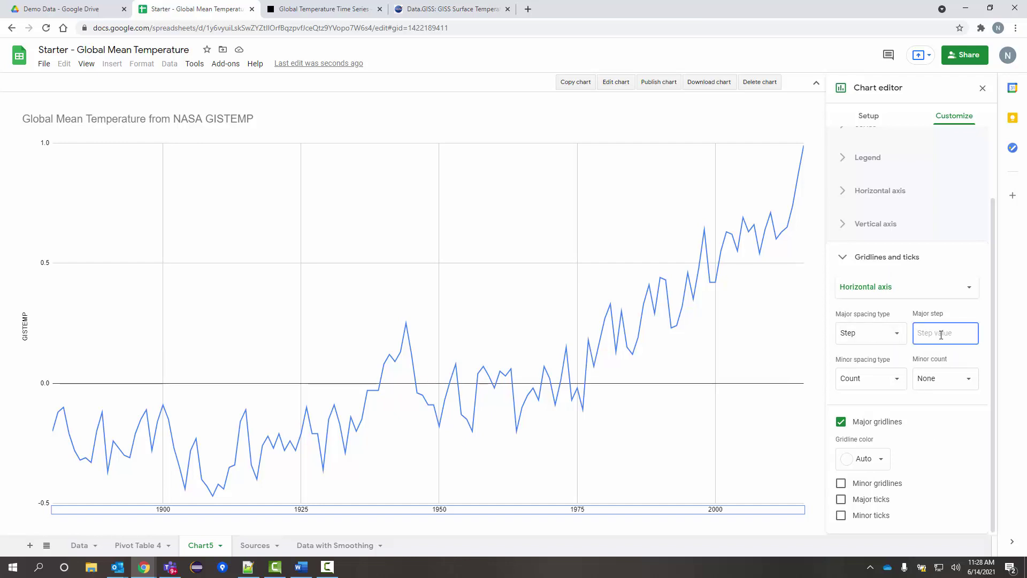
{"action": "type", "text": "5"}
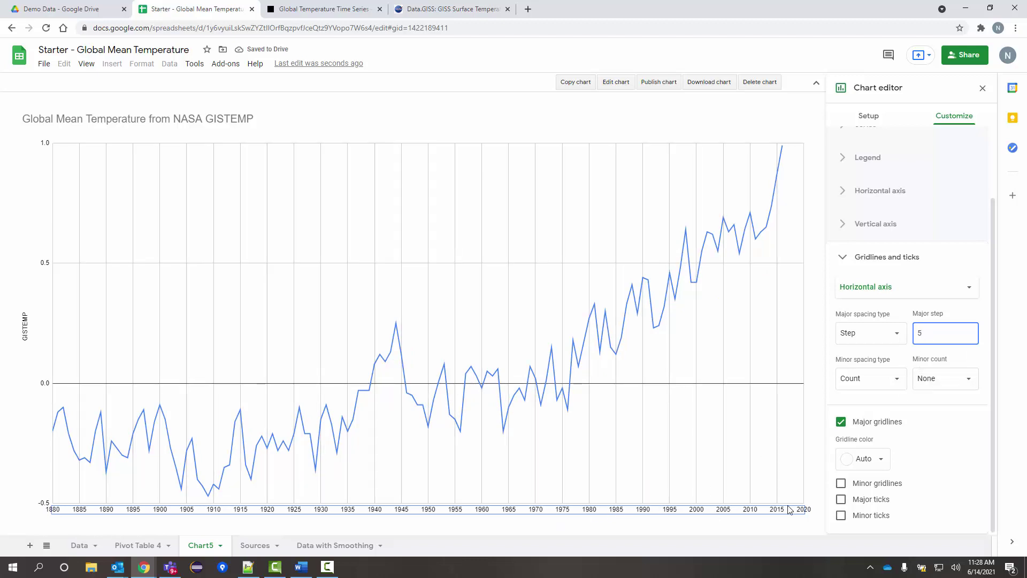
{"action": "left_click", "coordinate": [859, 257]}
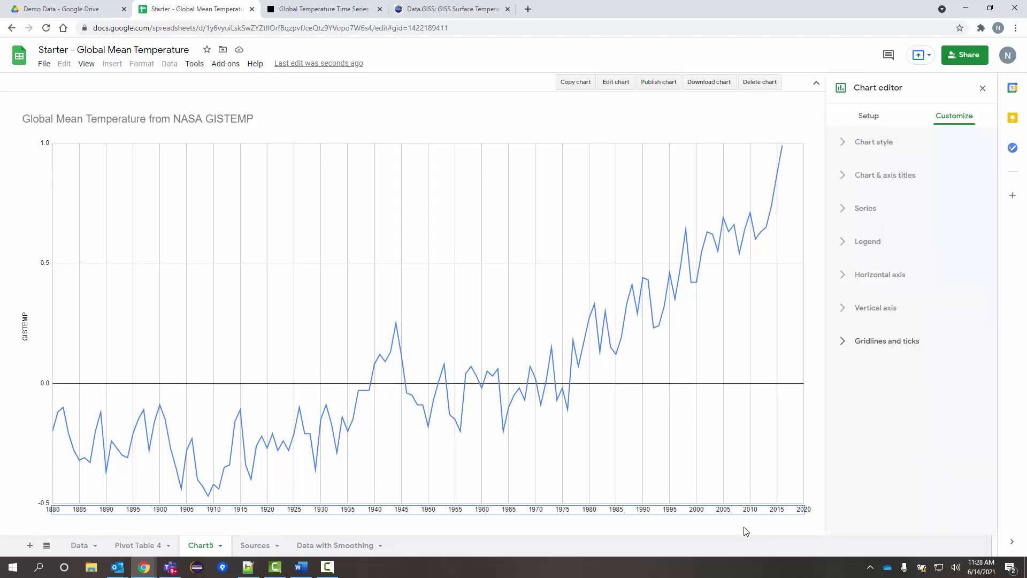